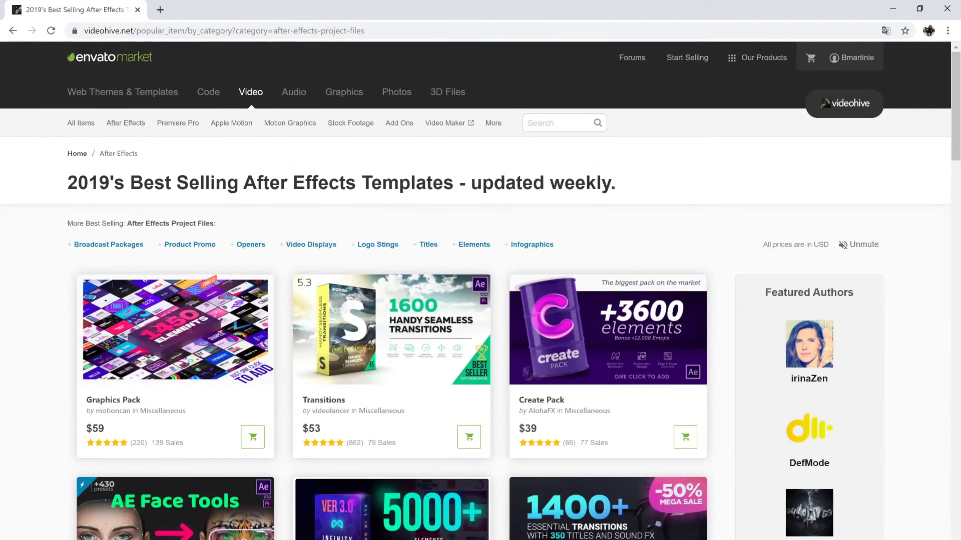
scroll(480, 290, down, 10)
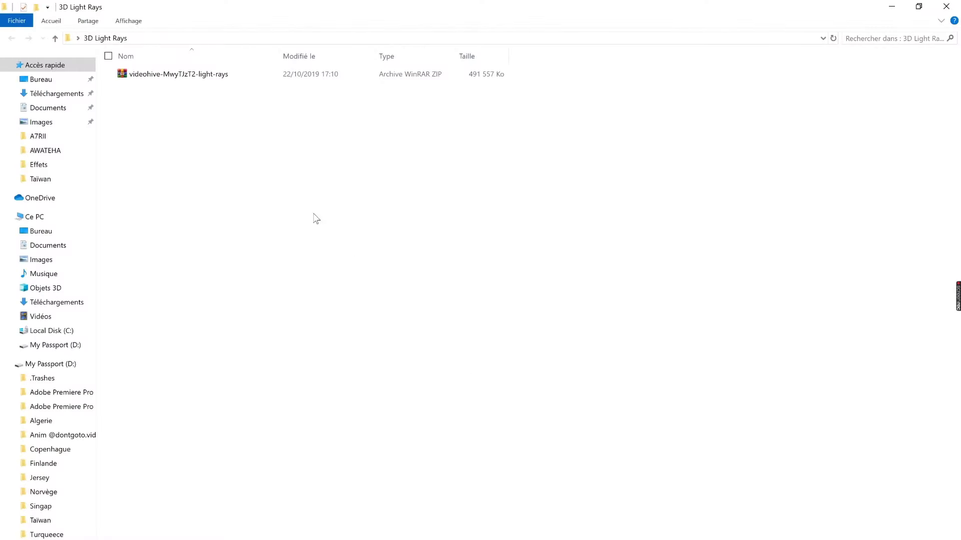
Step: Open the light-rays zip in WinRAR, check its Tutorials folder, then minimize the archive window
double_click(193, 80)
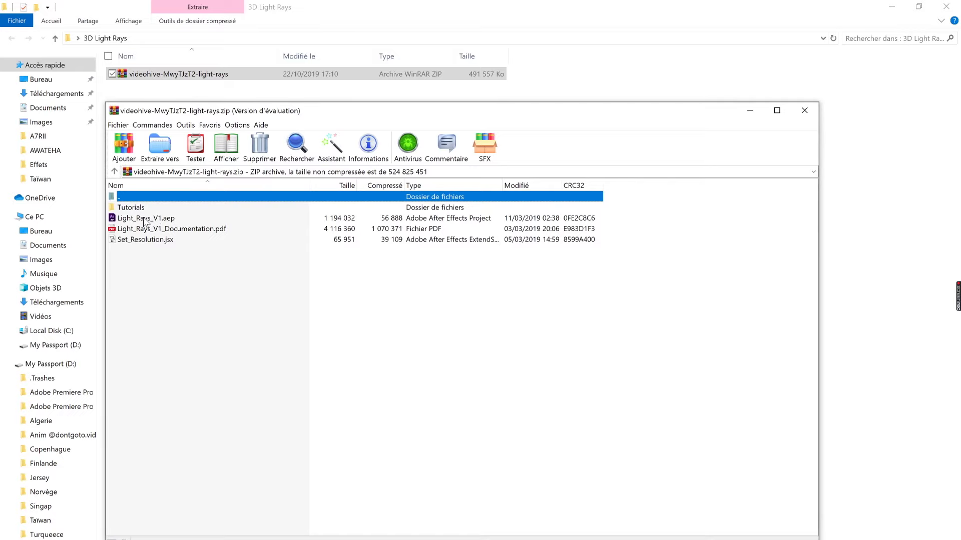
double_click(142, 208)
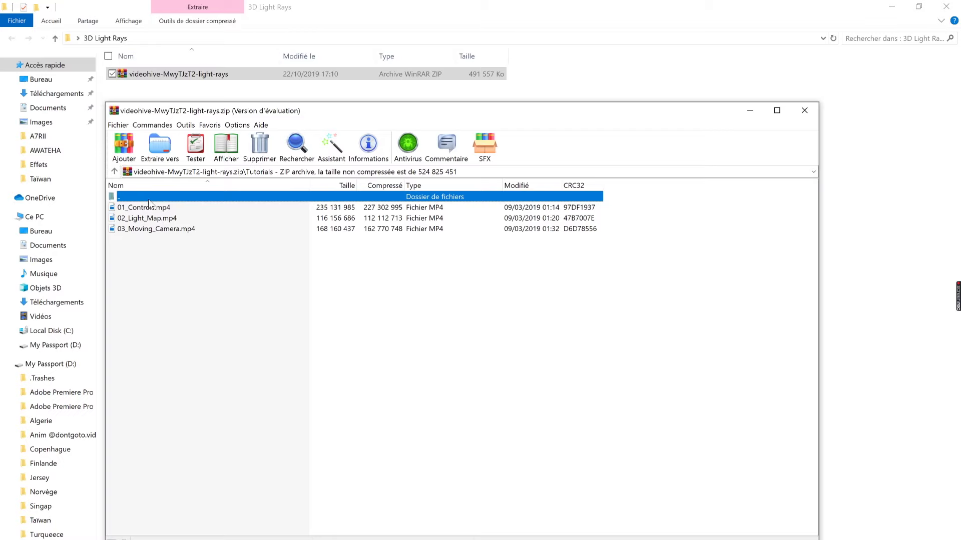
click(114, 172)
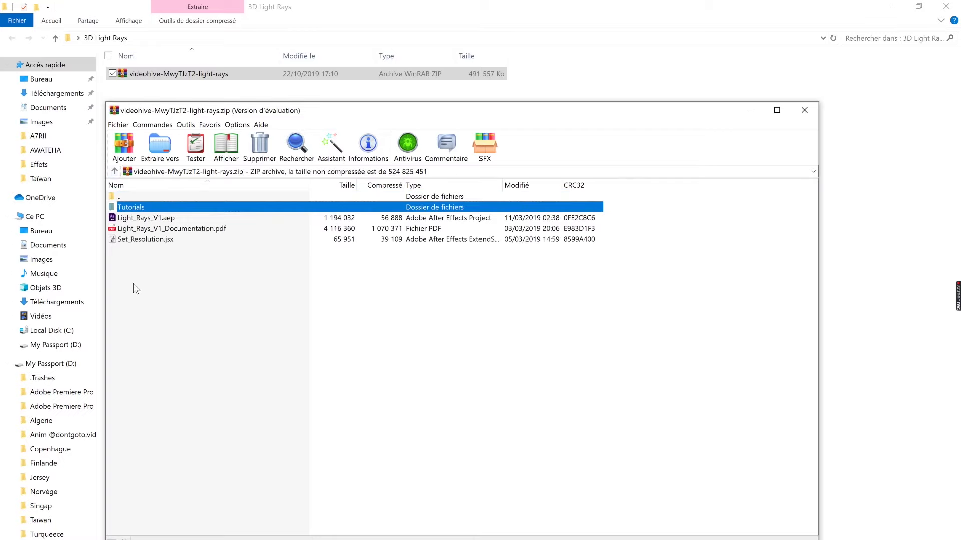
click(750, 112)
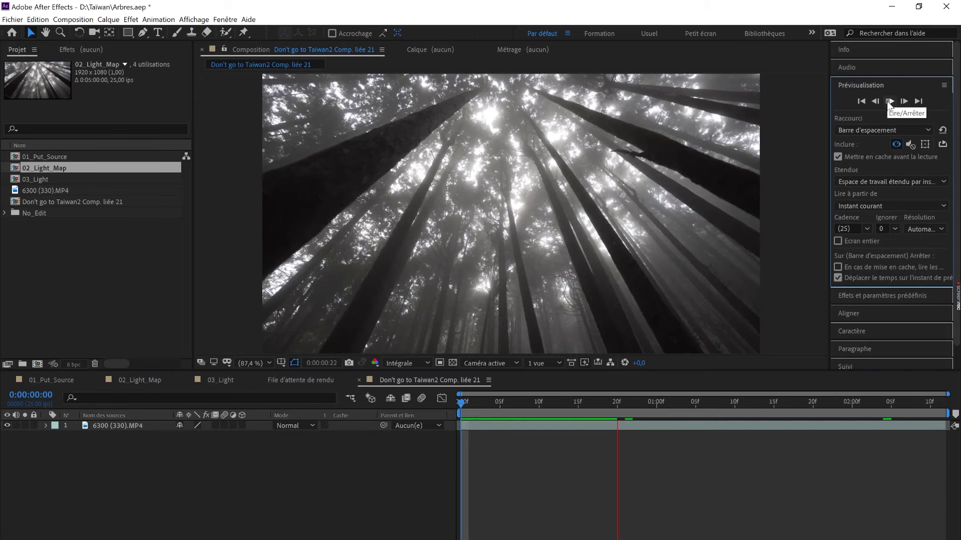
Step: Preview the Don't go to Taiwan2 forest footage composition
click(889, 101)
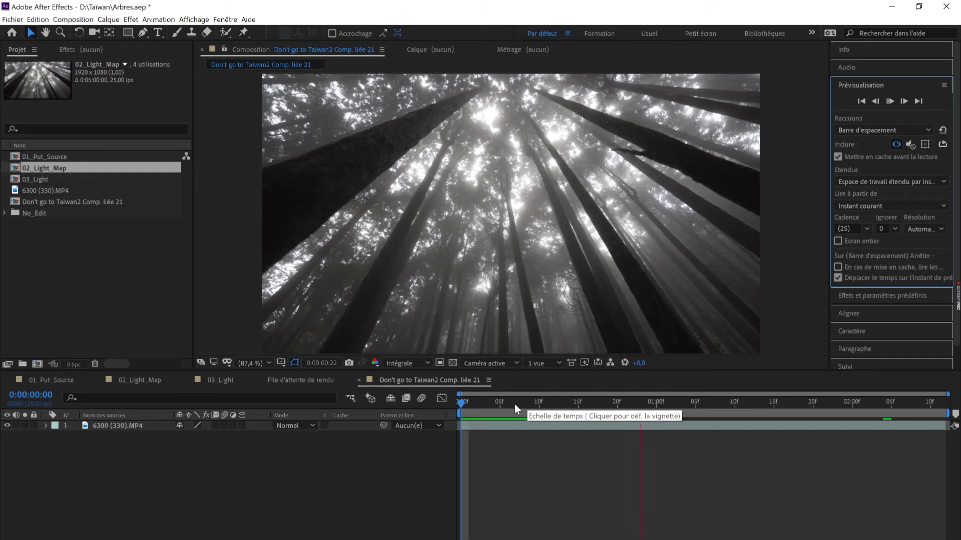
key(space)
key(space)
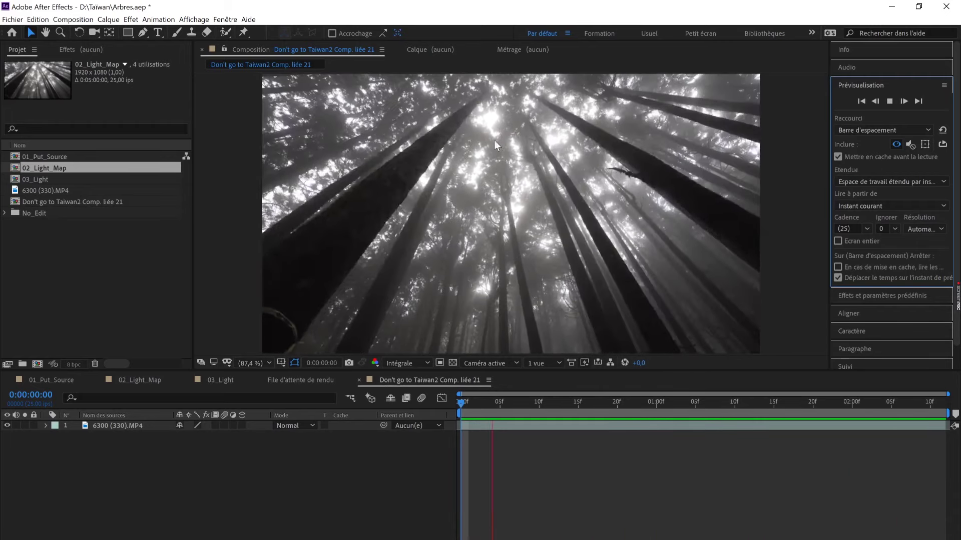
key(shift+Escape)
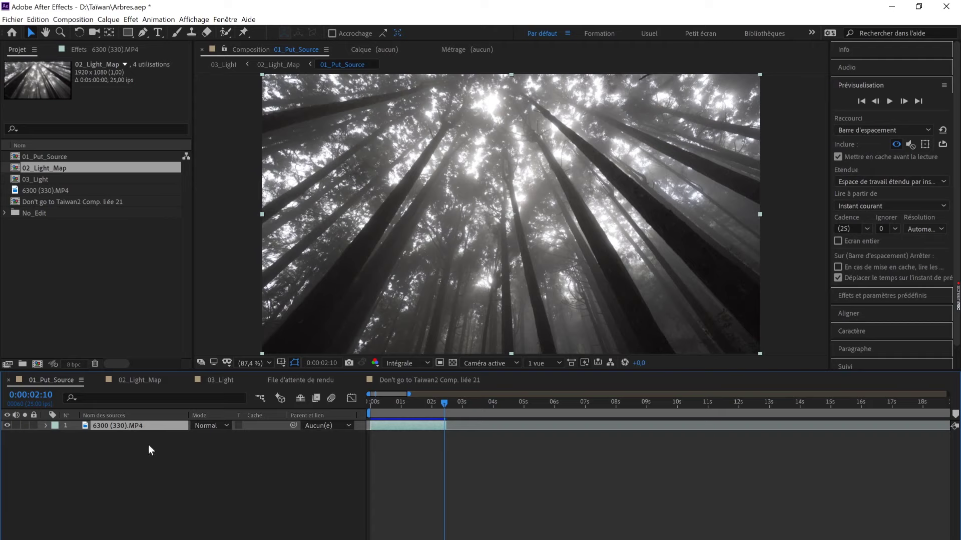
Step: In 01_Put_Source, add 6300 (330).MP4 as a layer, then delete the duplicate so one remains
right_click(74, 242)
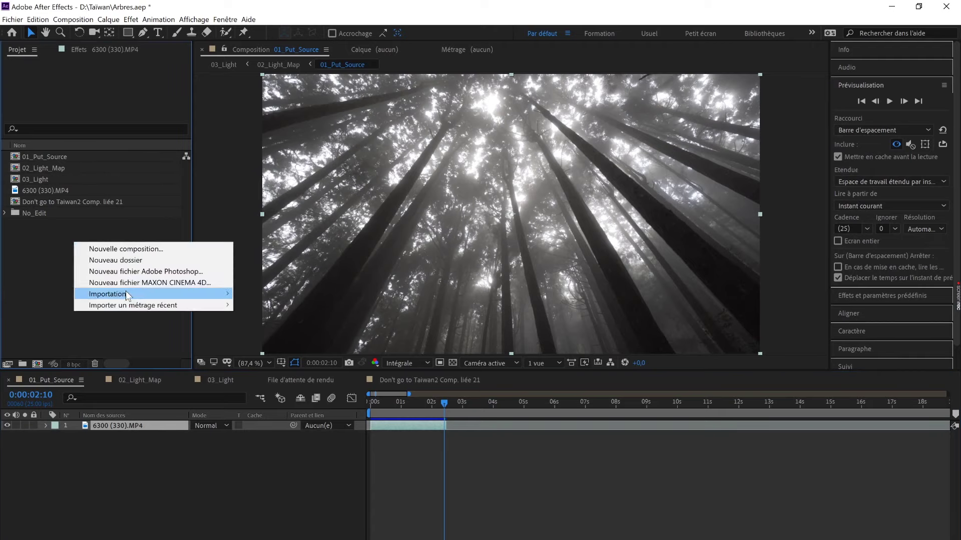
mouse_move(161, 297)
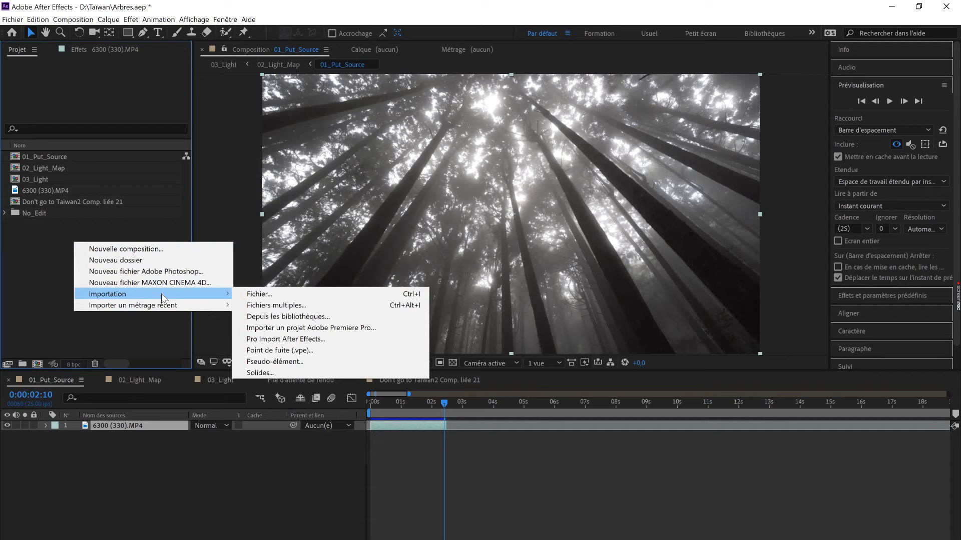
click(37, 254)
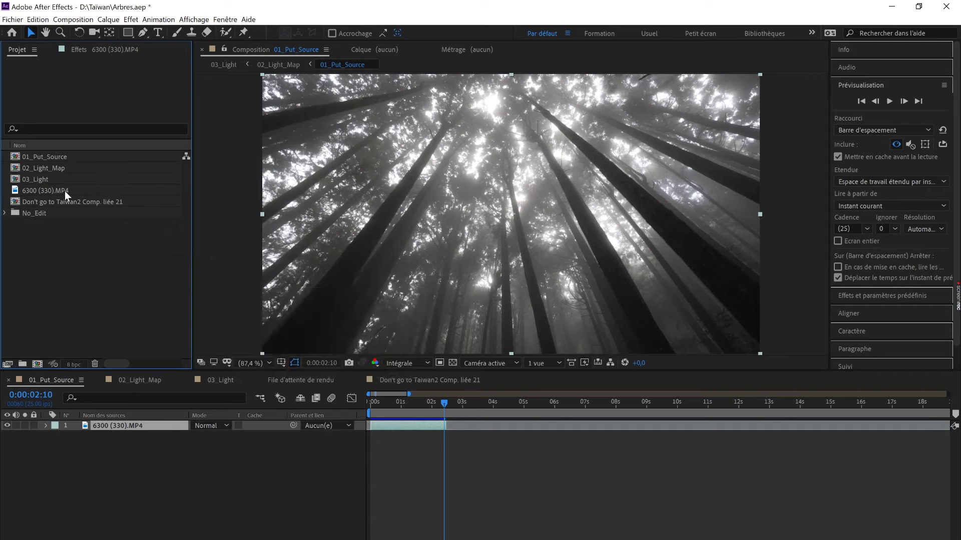
drag(64, 191, 146, 455)
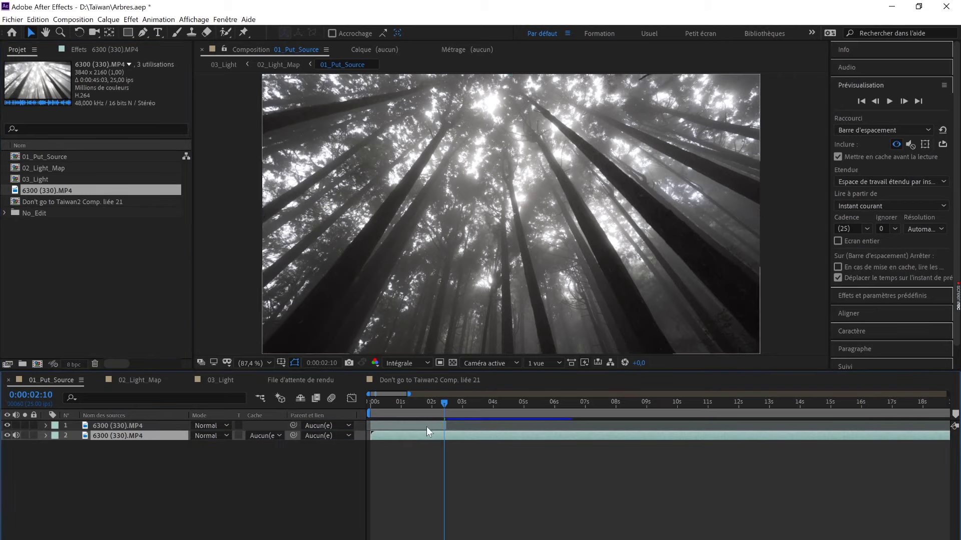
key(Delete)
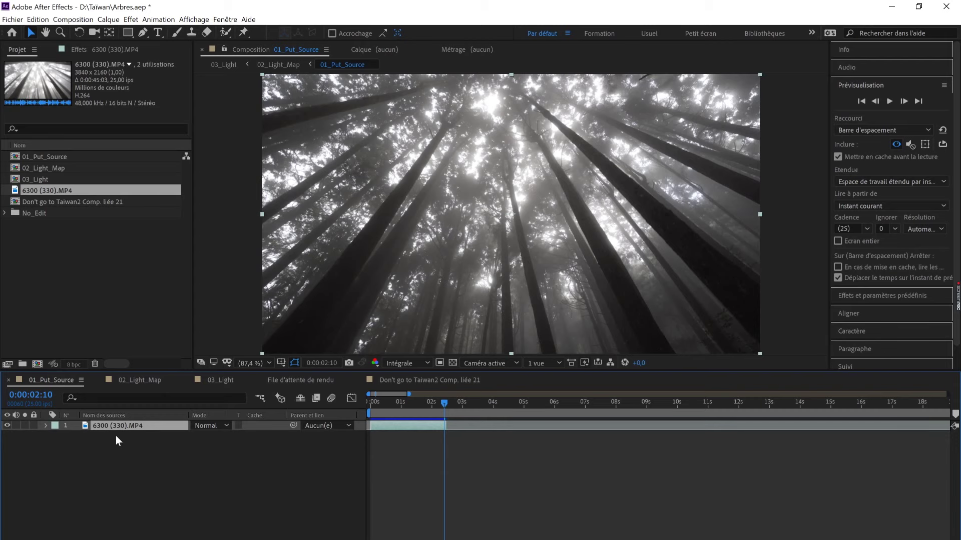
Step: Turn on the LightRays, LightSource and LensFlare layers in 03_Light and preview the rays
click(211, 379)
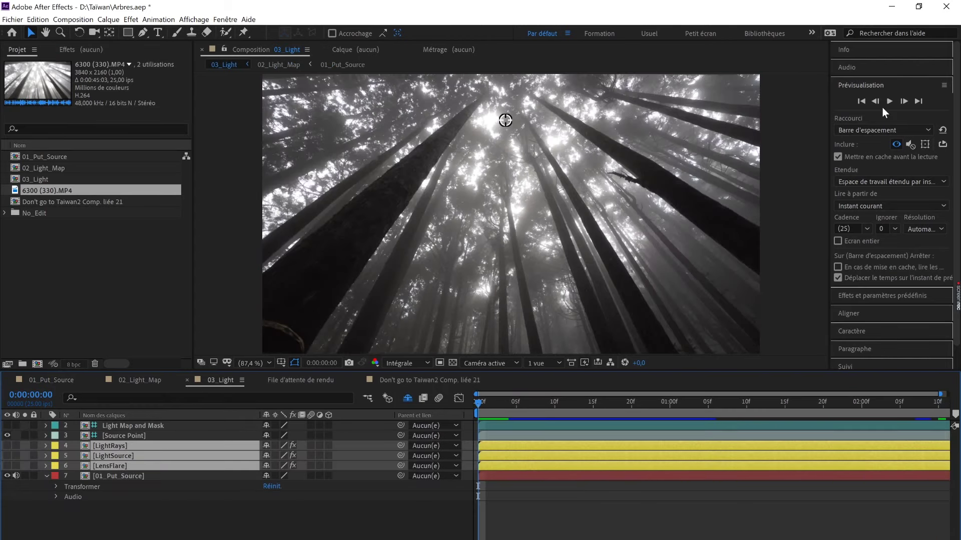
click(888, 102)
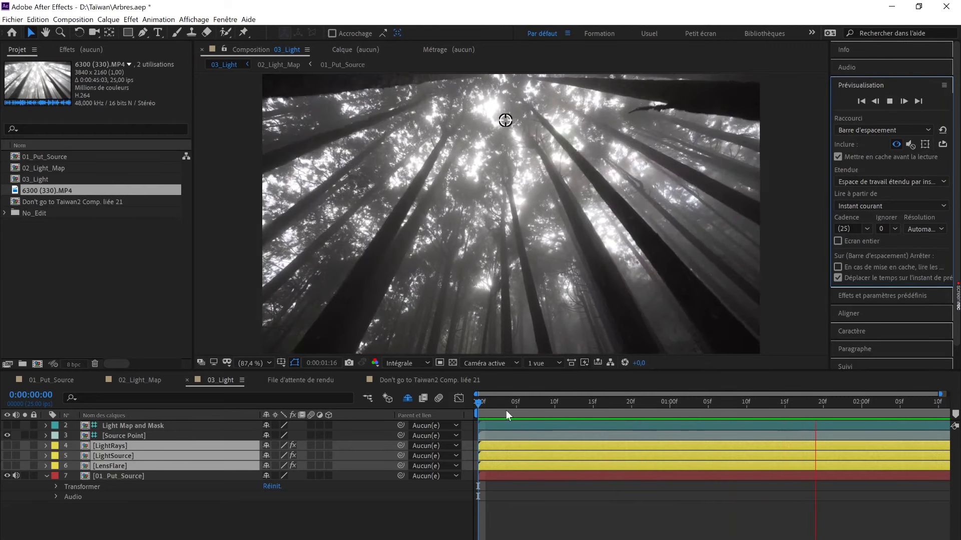
key(space)
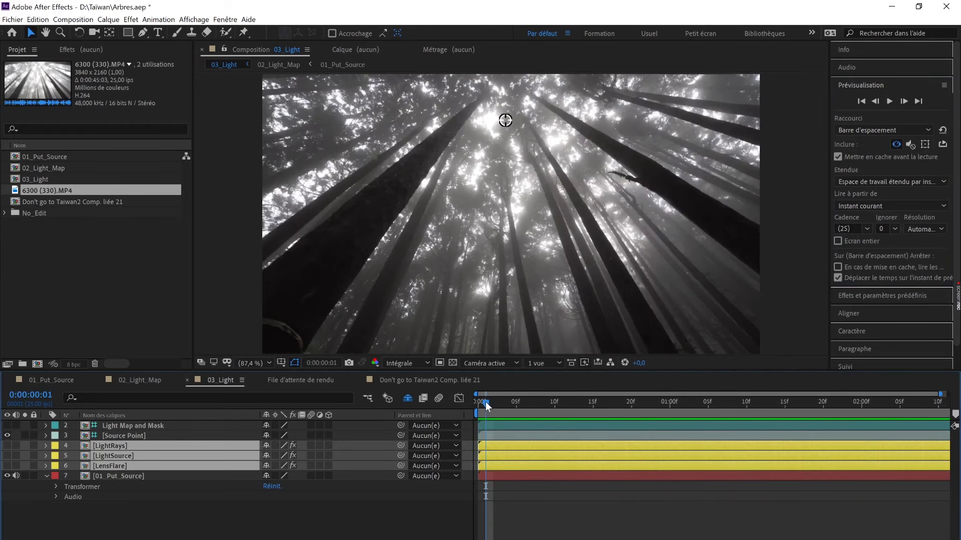
click(7, 446)
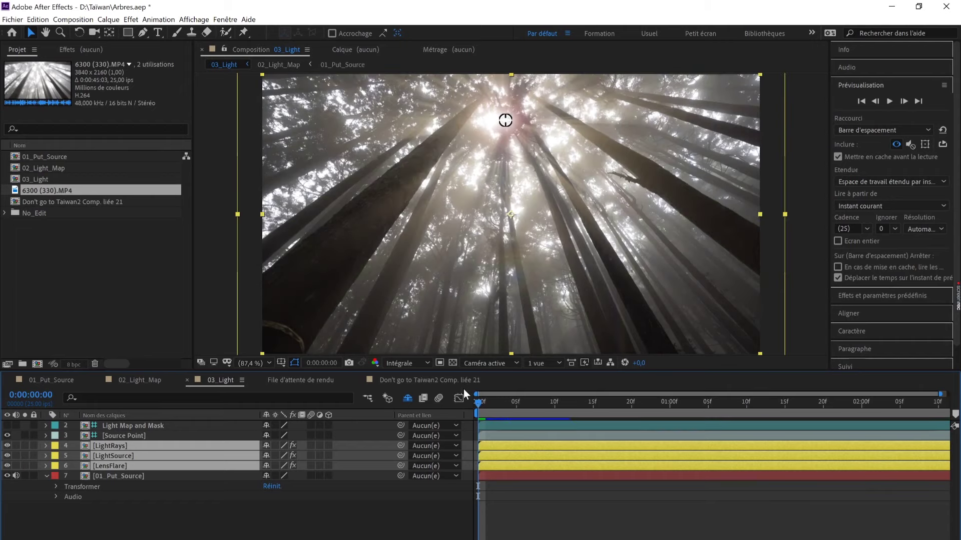
drag(468, 373, 466, 395)
key(space)
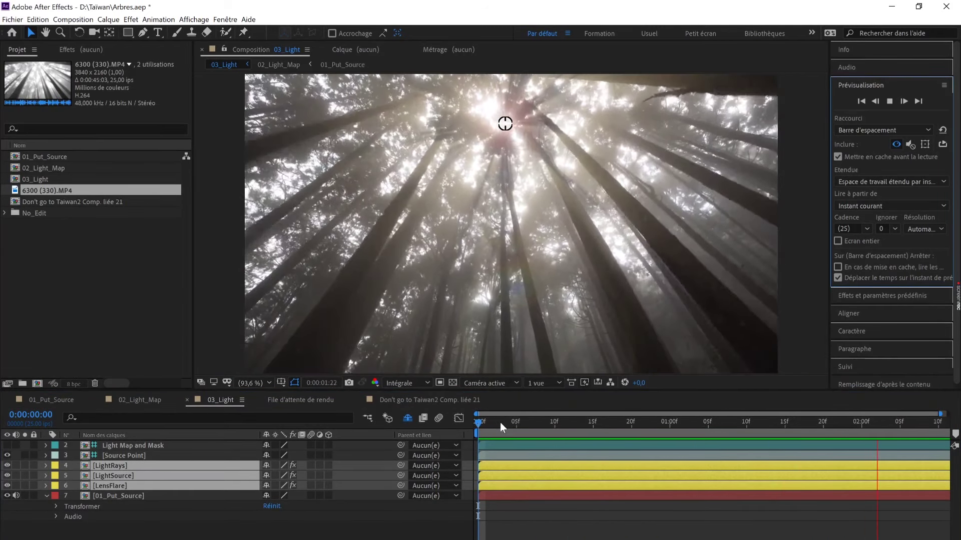
click(501, 423)
Step: Return the 03_Light playhead to the first frame
drag(500, 424, 442, 431)
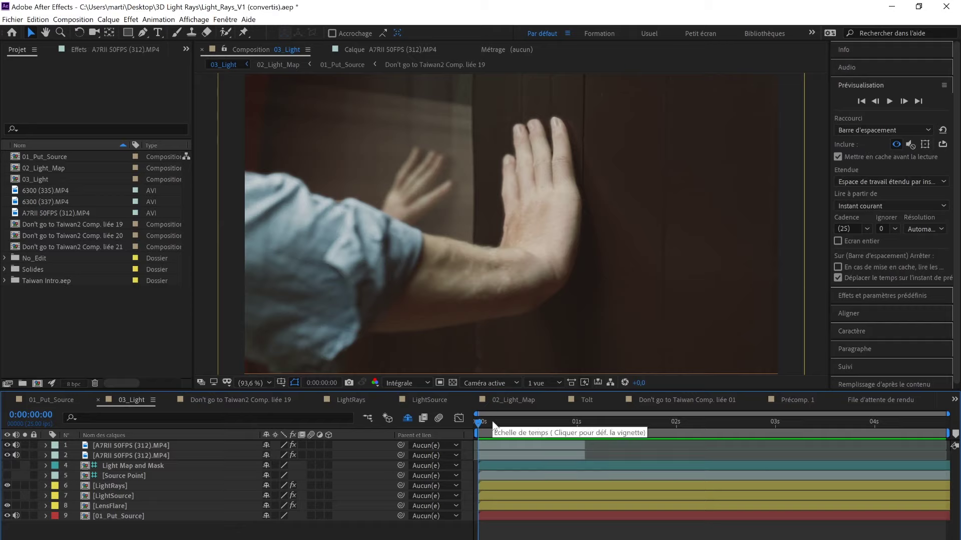
Step: Scrub the 01_Put_Source door footage to about 0:00:04:02, where the person exits
click(64, 401)
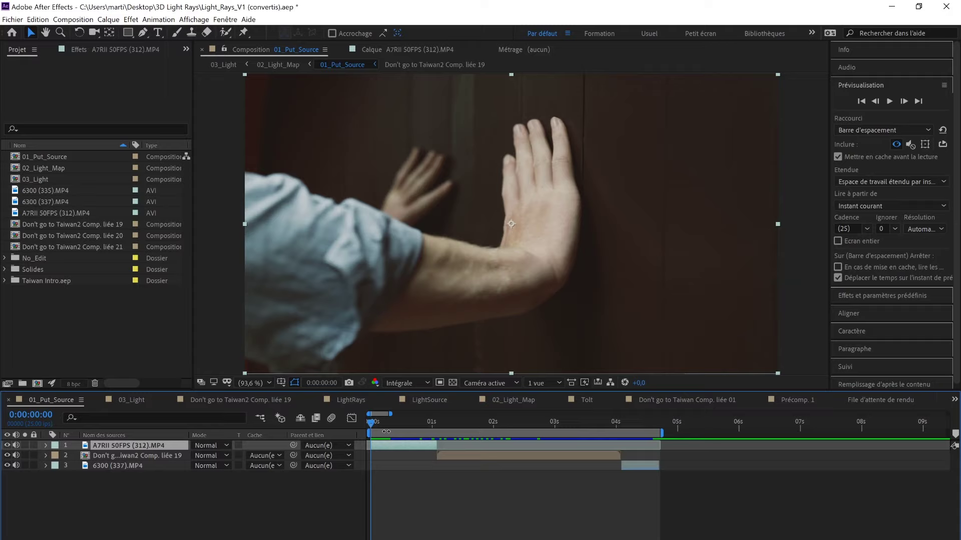
drag(371, 423, 624, 422)
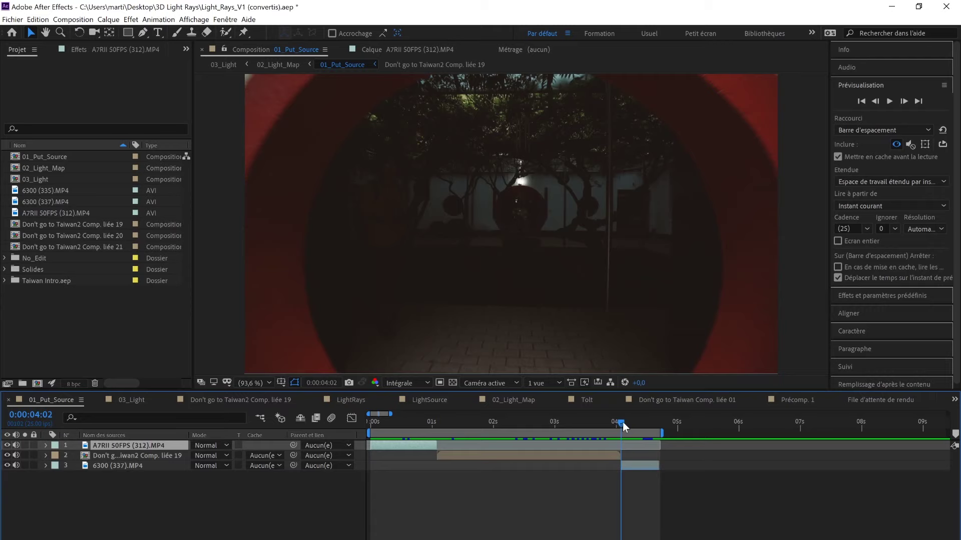
drag(623, 422, 621, 423)
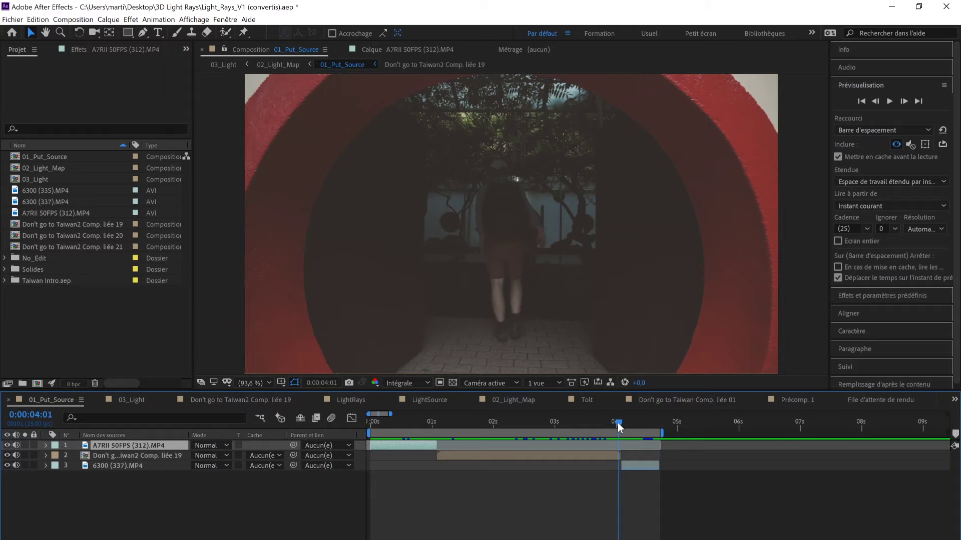
drag(618, 423, 621, 422)
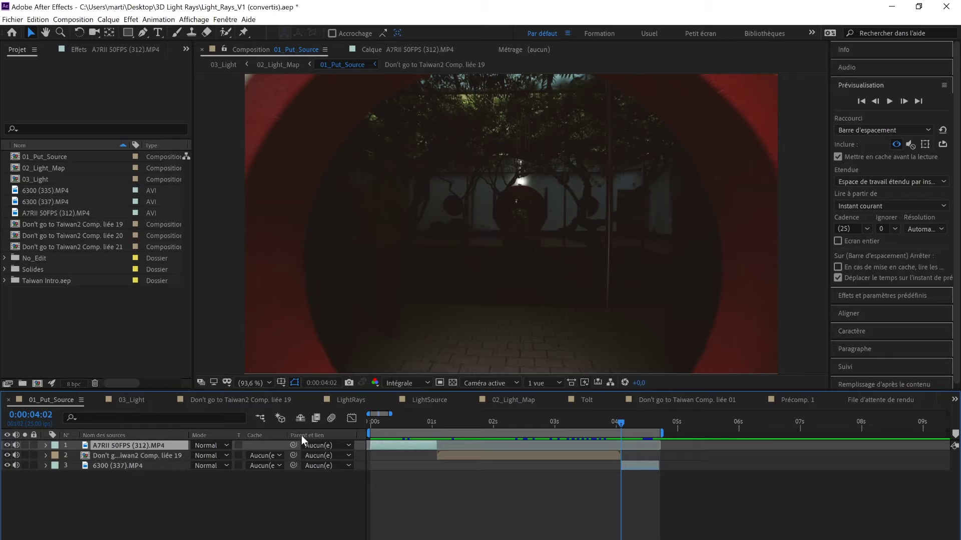
drag(426, 425, 357, 429)
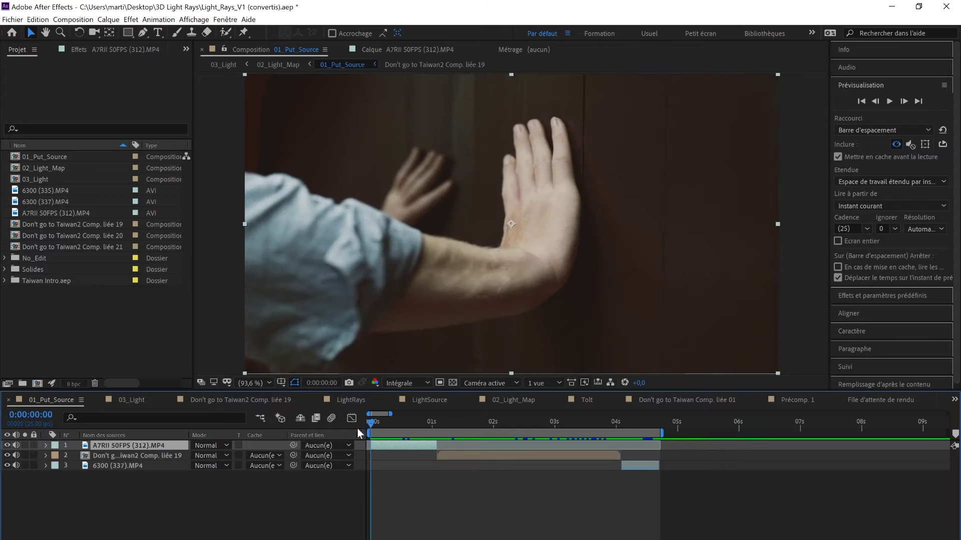
click(132, 401)
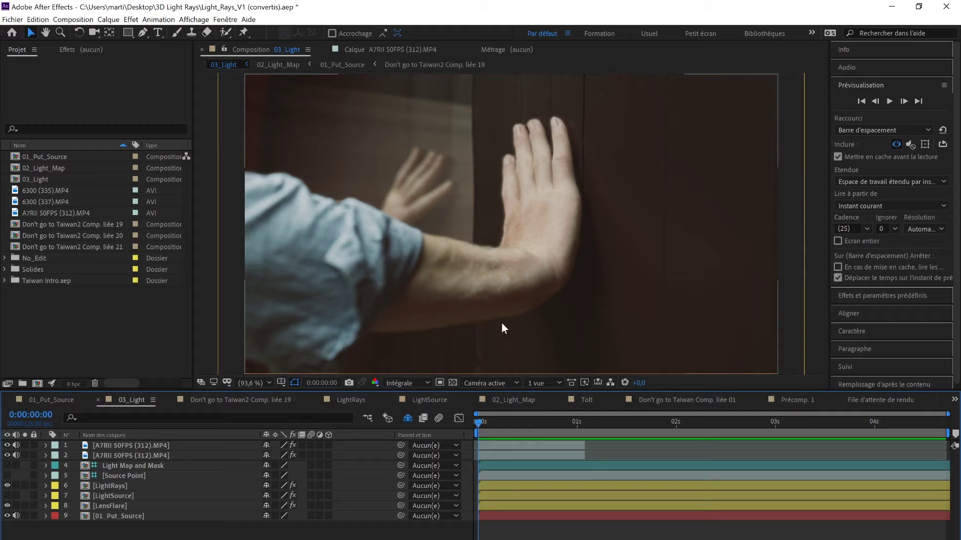
click(64, 402)
drag(371, 422, 432, 424)
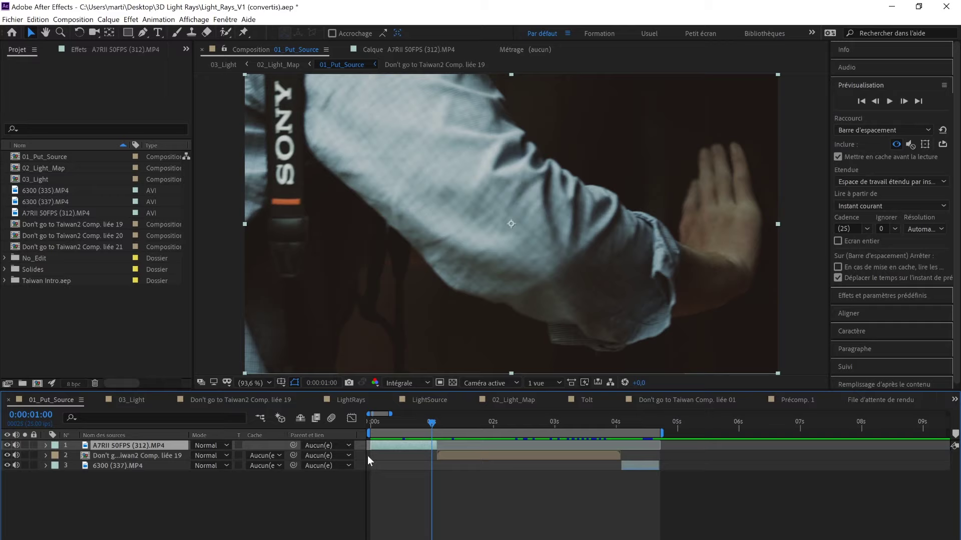
Step: Review the Lumière layer's mask animation in 02_Light_Map, then hide and collapse that layer
click(515, 400)
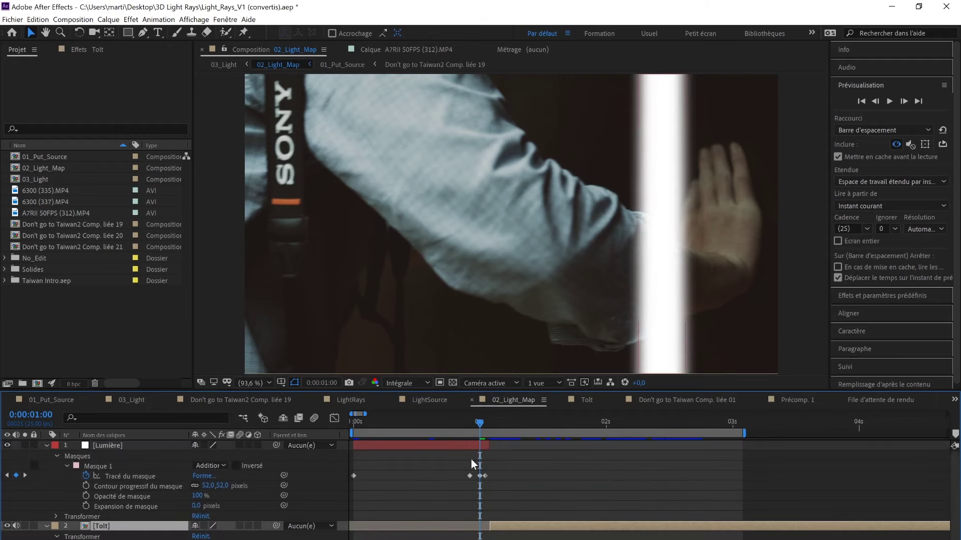
drag(481, 423, 336, 437)
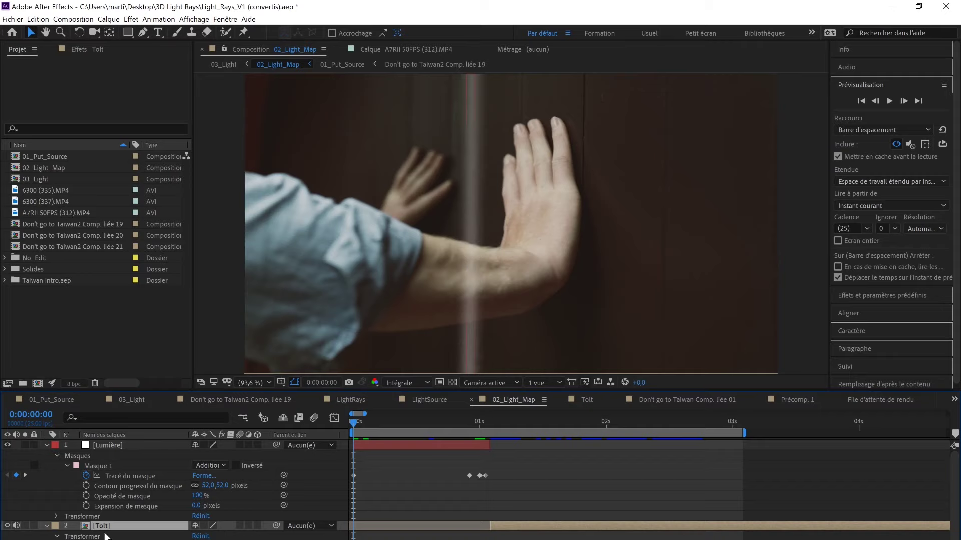
click(101, 444)
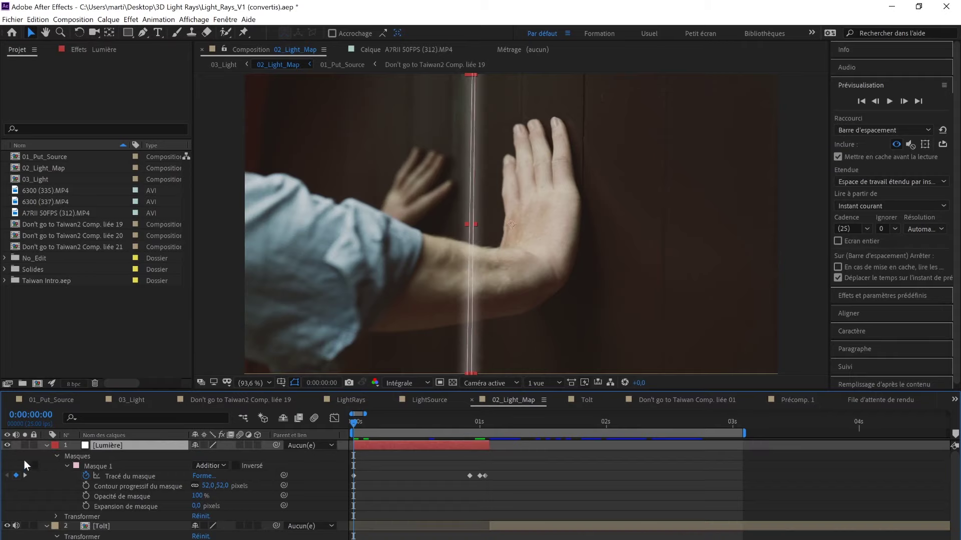
drag(353, 421, 465, 410)
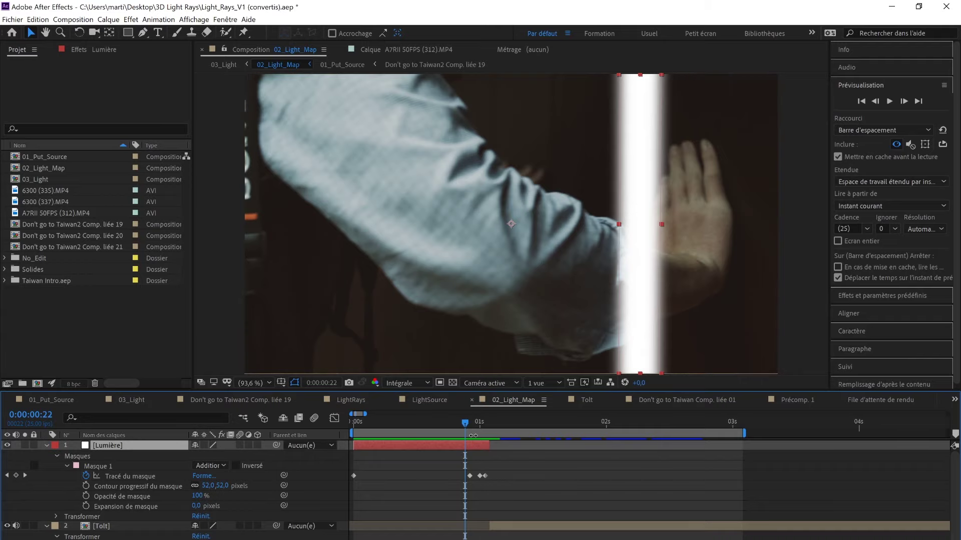
drag(464, 422, 229, 452)
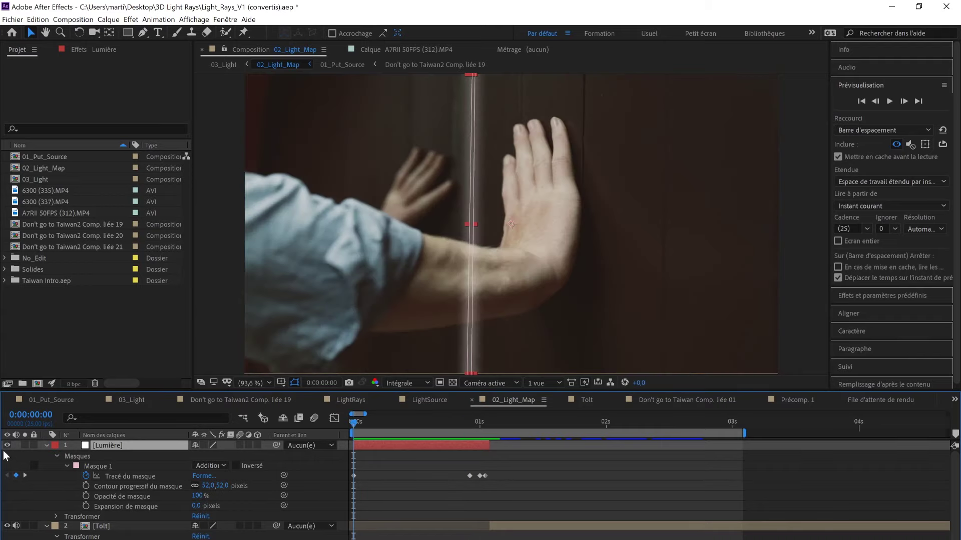
click(8, 445)
click(47, 446)
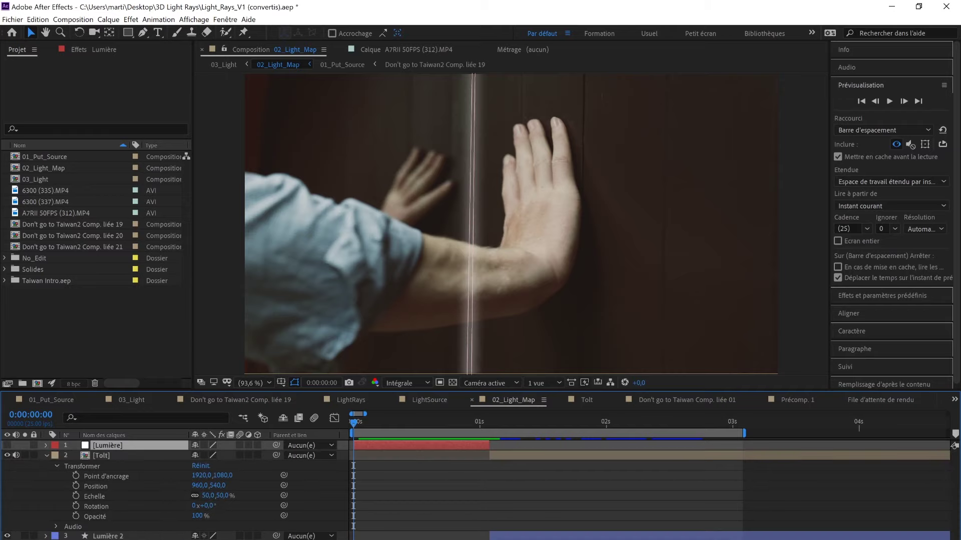
Step: Create a new solid layer and name it 'Light' in the solid settings
right_click(152, 469)
mouse_move(296, 478)
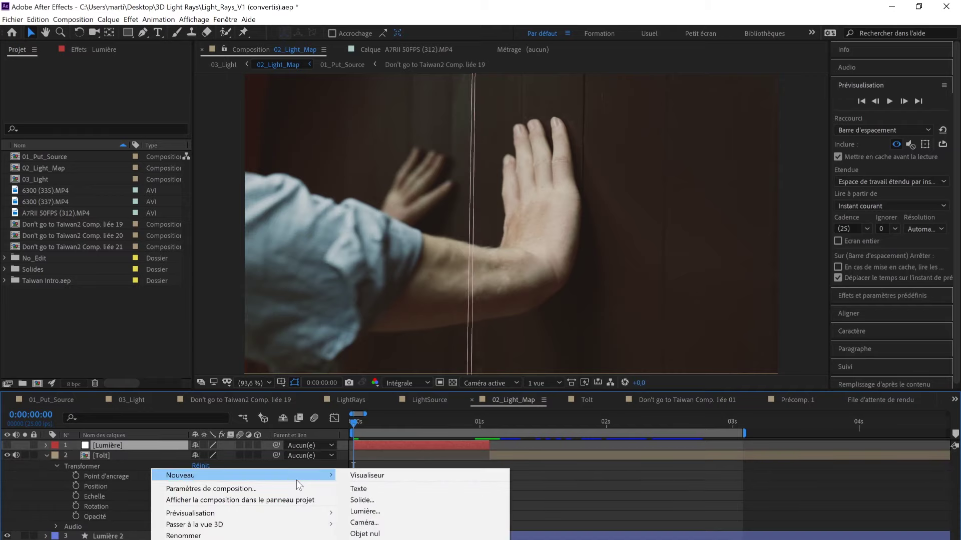
click(374, 499)
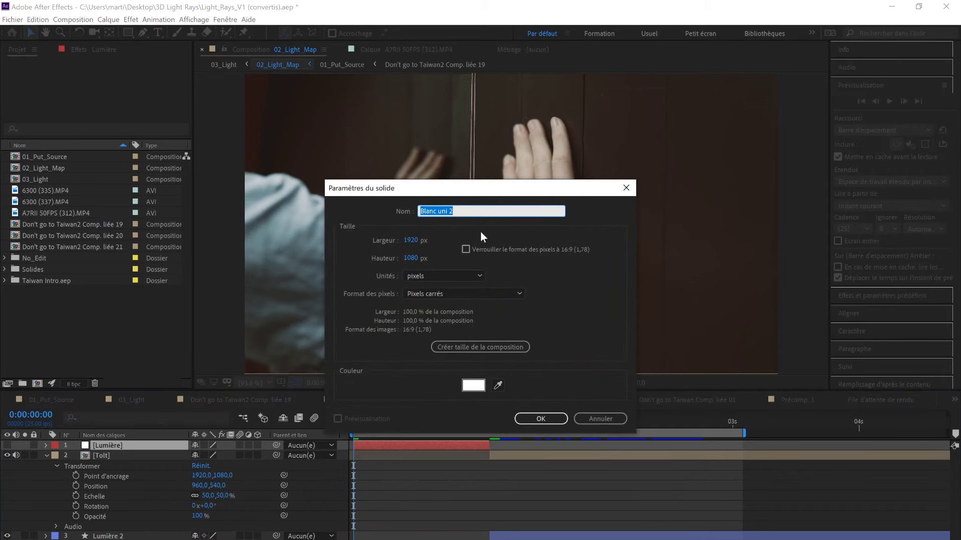
click(474, 211)
key(ctrl+a)
text(Loig)
key(BackSpace)
key(BackSpace)
text(ight)
Step: Confirm the Light solid, lower its opacity toward 0%, and go to 0:00:00:18 with the Pen tool
click(535, 419)
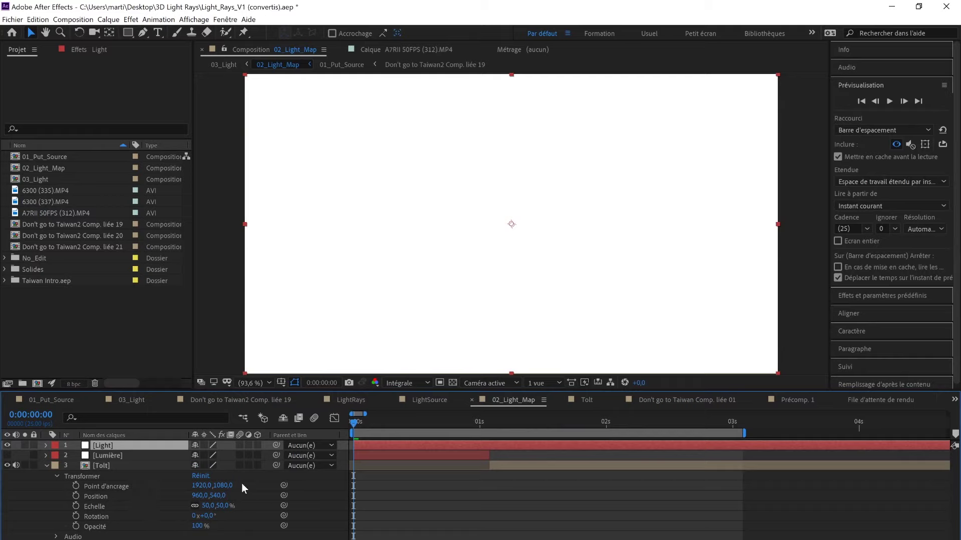
click(46, 444)
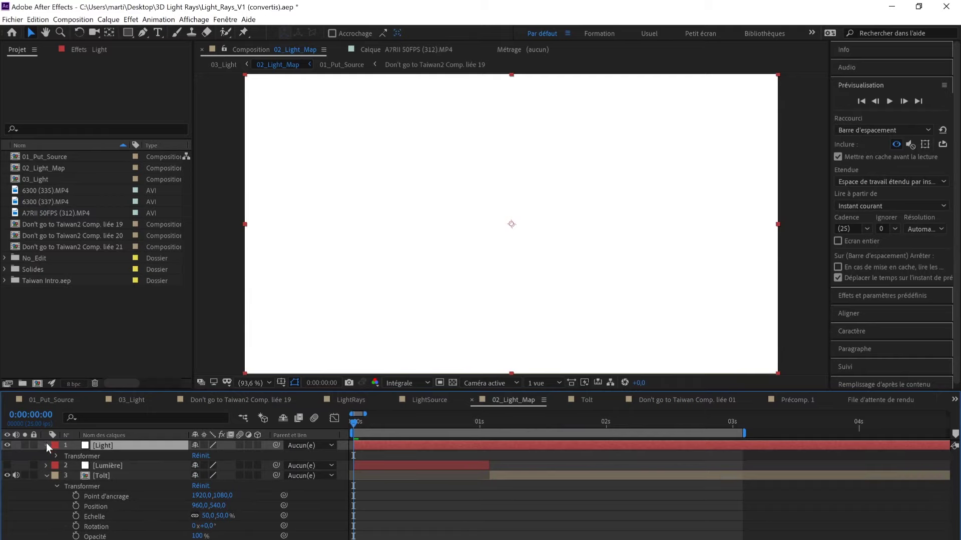
click(56, 455)
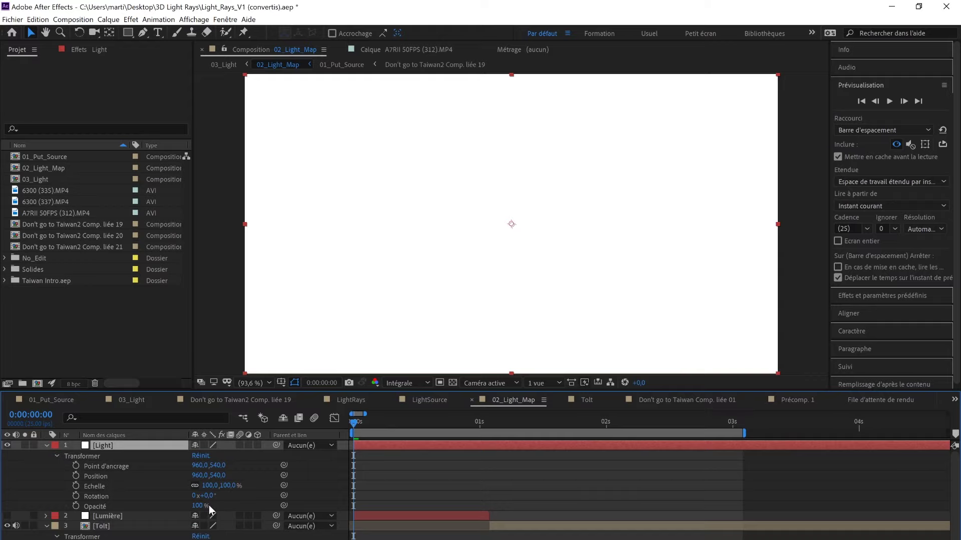
drag(208, 505, 118, 449)
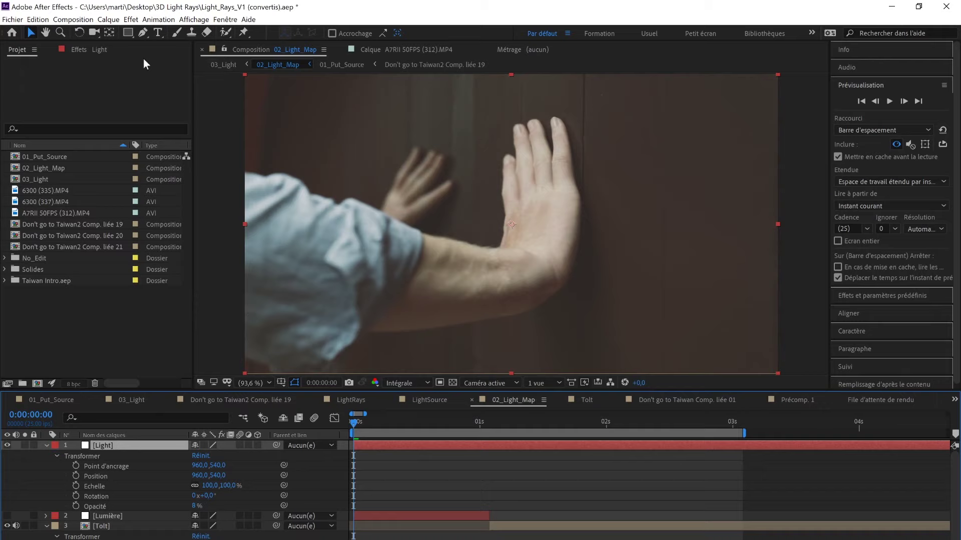
click(142, 32)
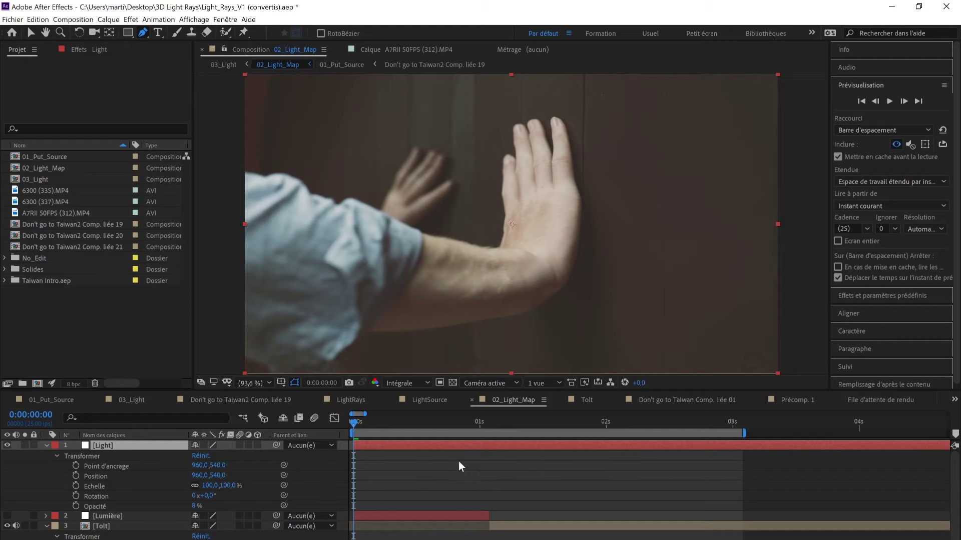
drag(434, 425, 444, 424)
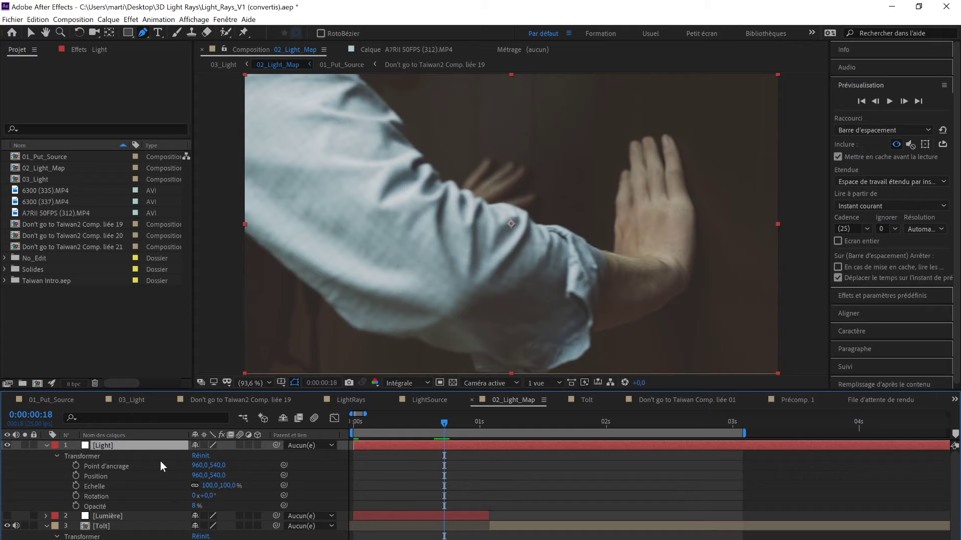
Step: Draw a narrow vertical Pen mask on the Light solid beside the hand
click(196, 508)
key(space)
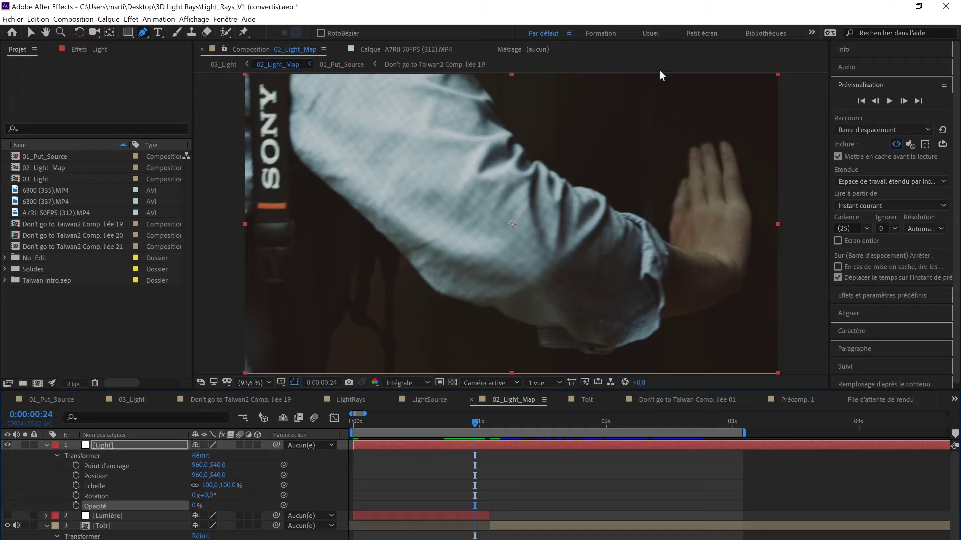
key(comma)
key(comma)
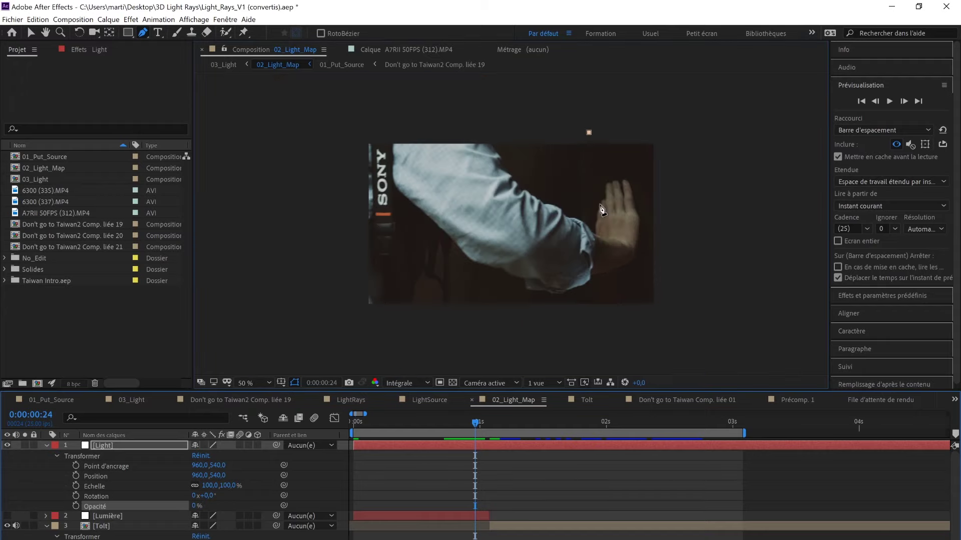
click(588, 132)
mouse_move(588, 315)
mouse_down()
mouse_move(586, 329)
mouse_move(578, 313)
mouse_up()
click(578, 132)
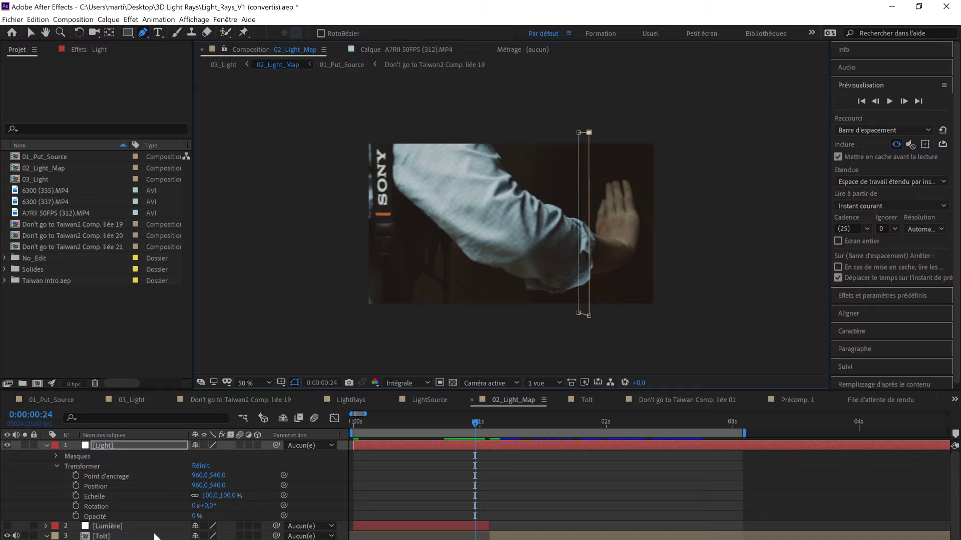
Step: Set the Light solid to 100% opacity and feather Masque 1 by 40 pixels
drag(194, 518, 617, 461)
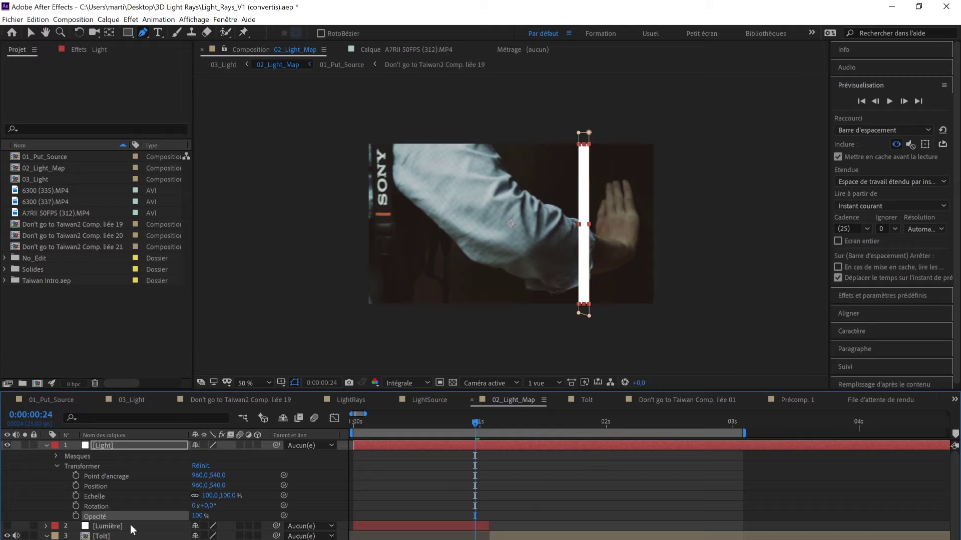
click(56, 456)
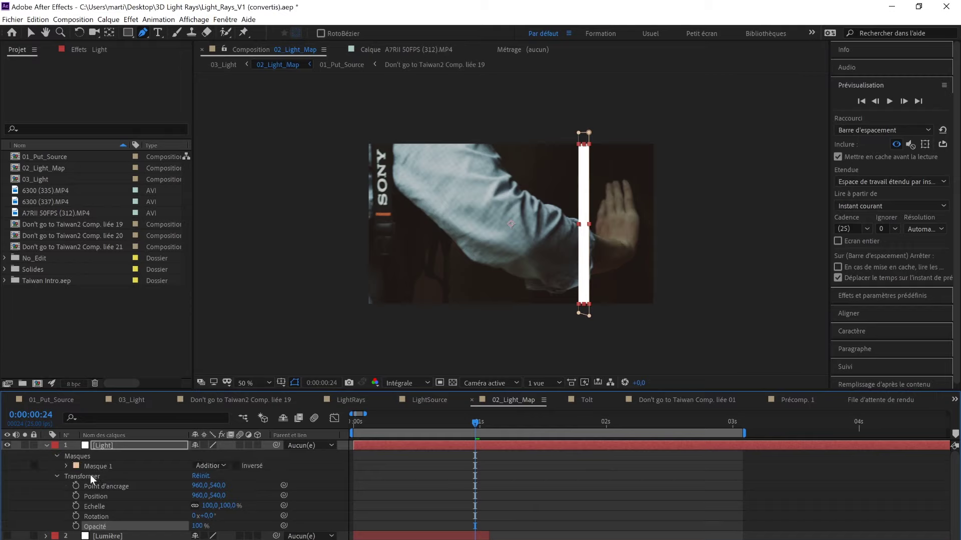
click(66, 465)
drag(205, 486, 225, 483)
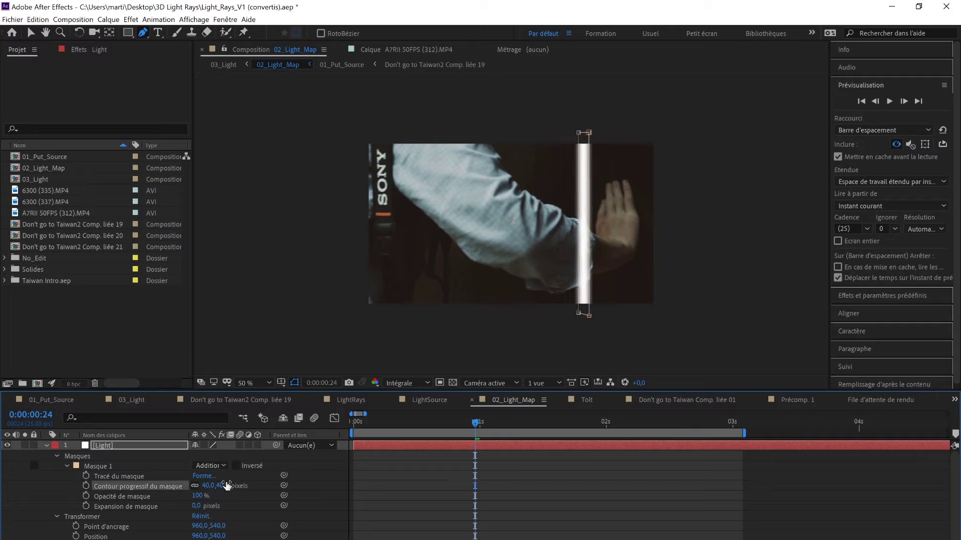
Step: Keyframe Masque 1's path at the first frame and move the light bar left onto the hand
click(115, 486)
click(124, 475)
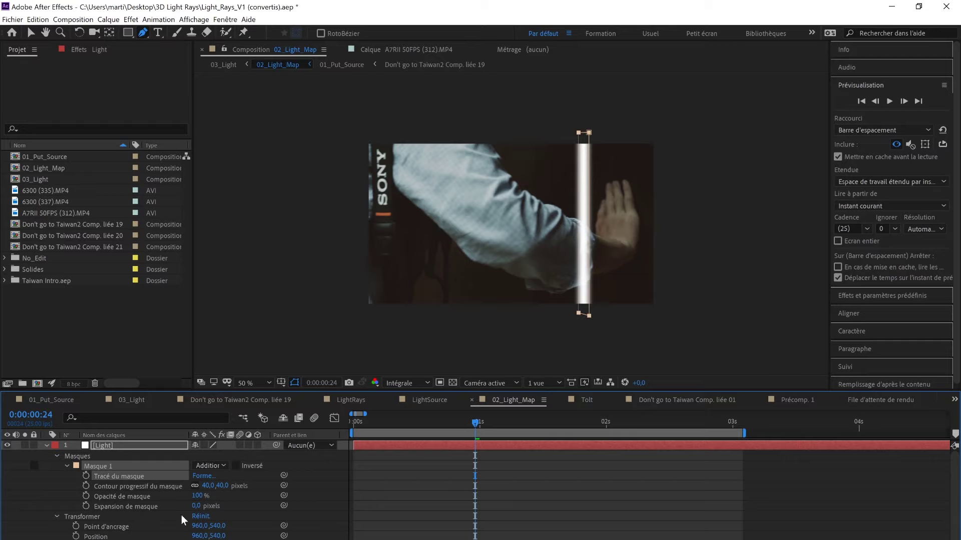
click(86, 475)
drag(475, 426, 334, 441)
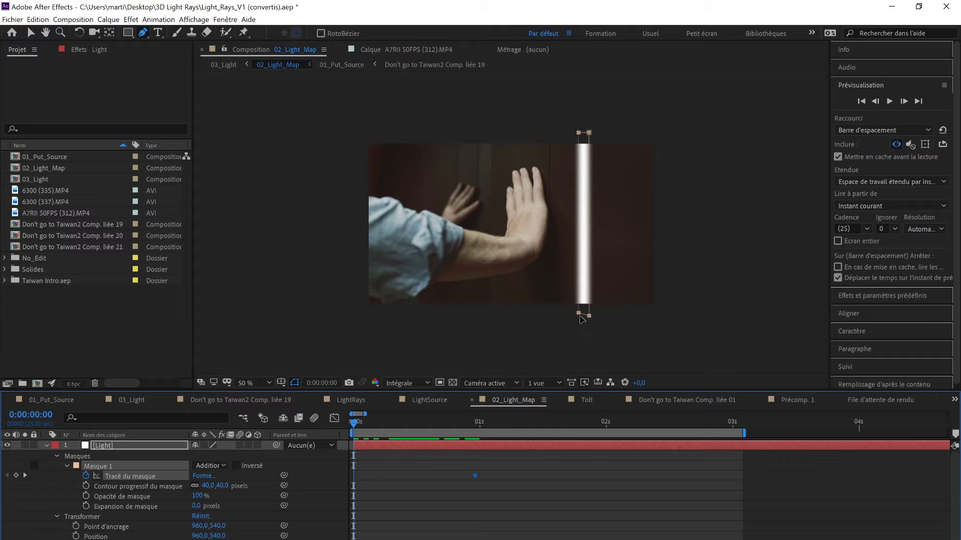
drag(577, 316, 485, 314)
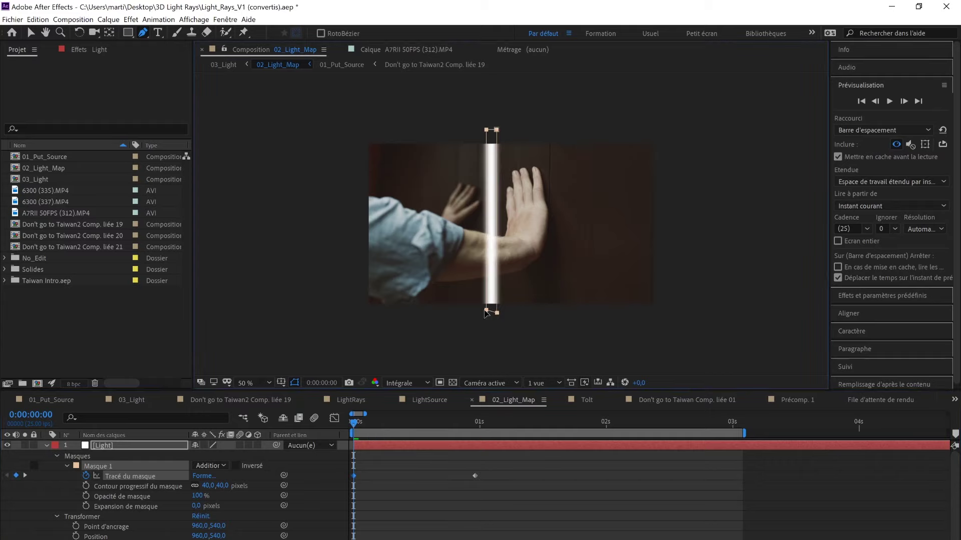
Step: Reselect the mask path keyframes and nudge the light bar slightly to the right
click(124, 448)
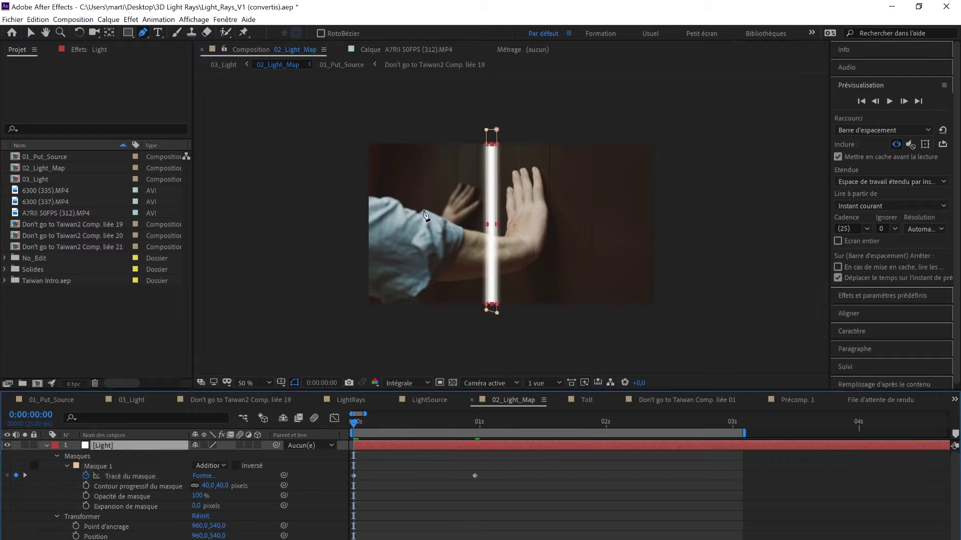
click(106, 466)
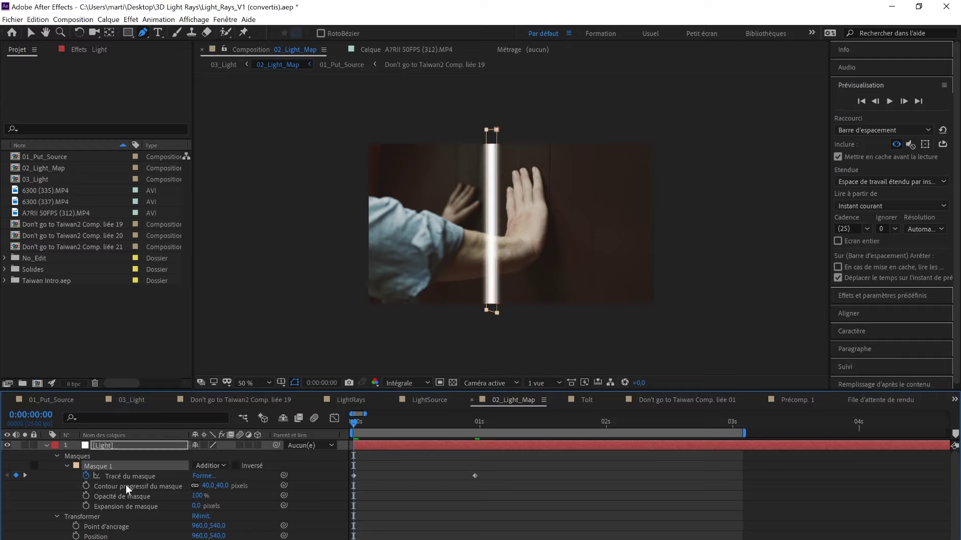
click(127, 476)
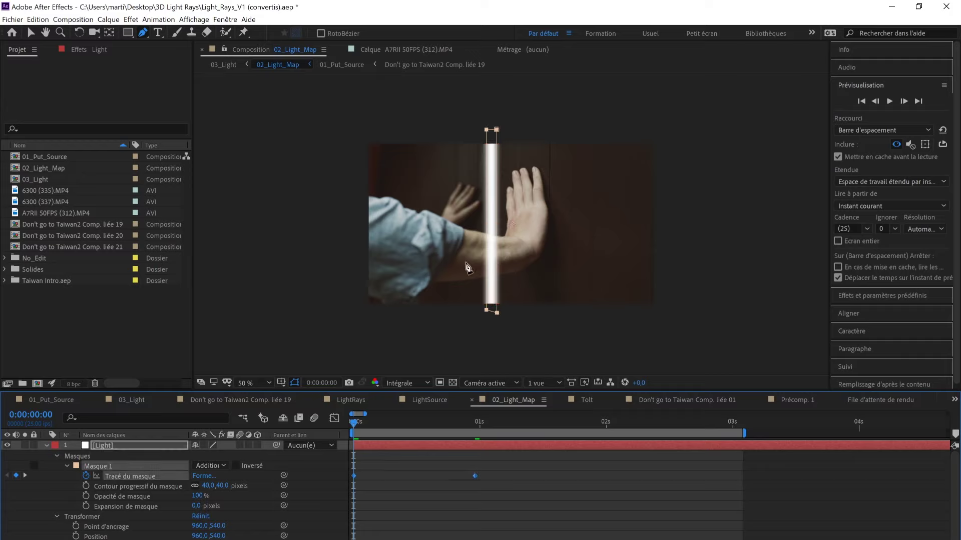
mouse_move(500, 315)
mouse_down()
mouse_move(525, 316)
mouse_move(513, 319)
mouse_up()
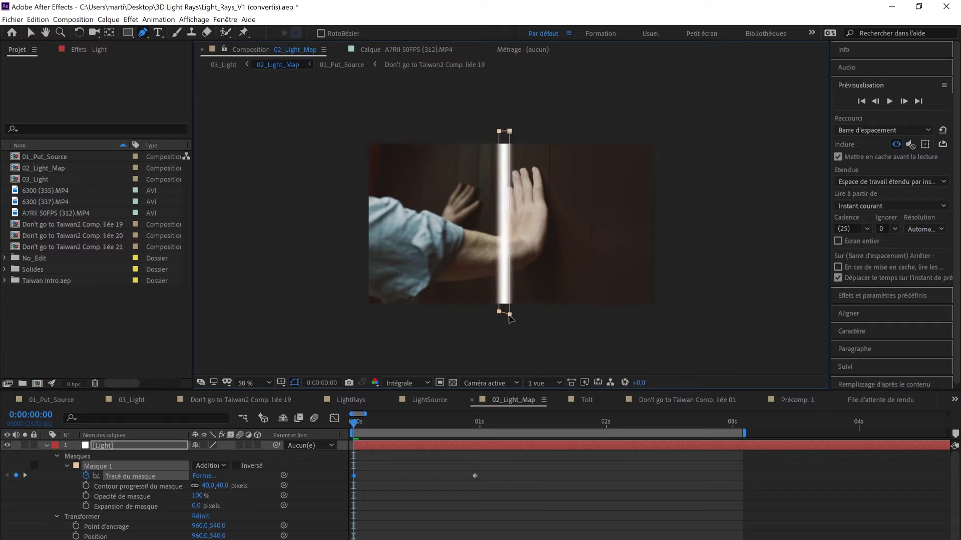
Step: Pull the mask's right edge onto the left so the light bar becomes a thin line, then scrub to check
click(110, 445)
scroll(498, 287, up, 2)
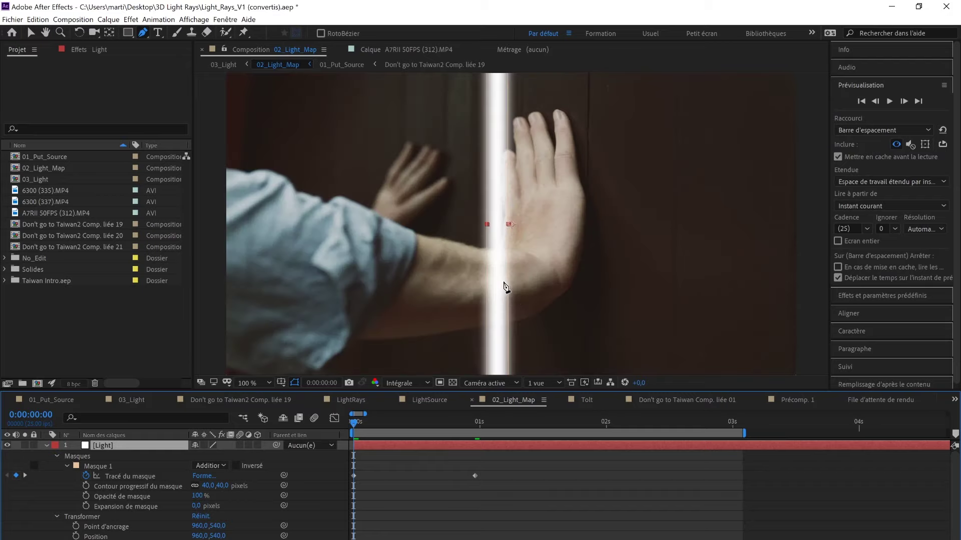
drag(562, 321, 574, 101)
key(g)
drag(523, 178, 503, 166)
drag(544, 129, 595, 321)
scroll(575, 191, down, 2)
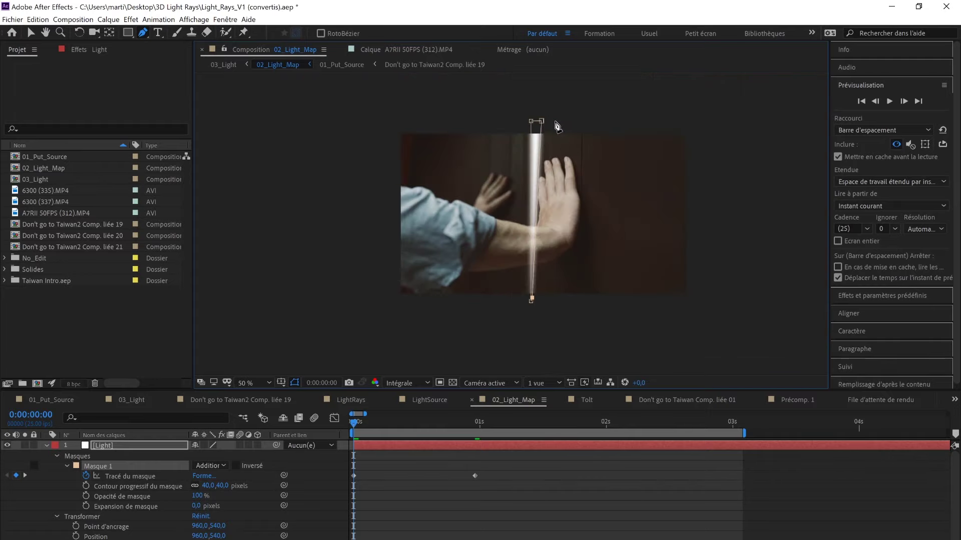
drag(541, 122, 532, 122)
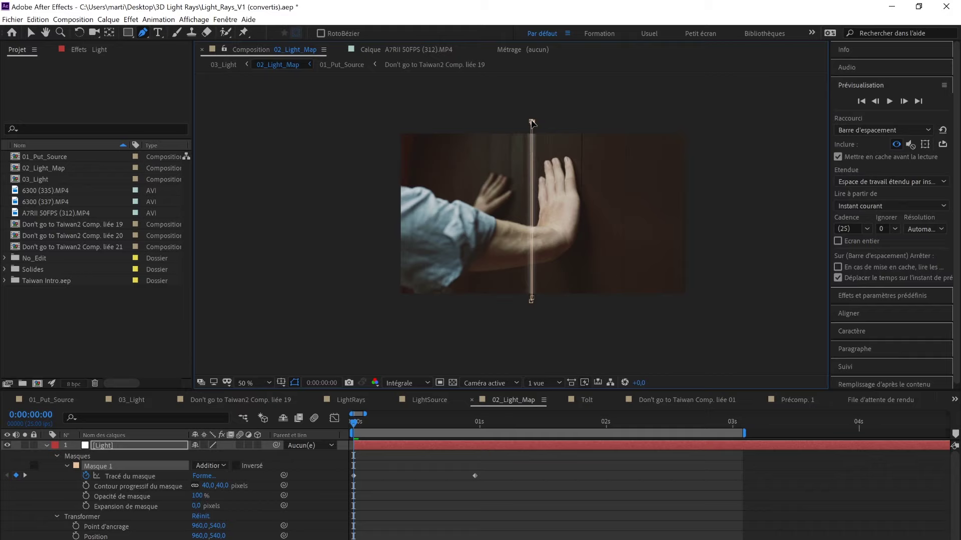
drag(478, 433, 40, 476)
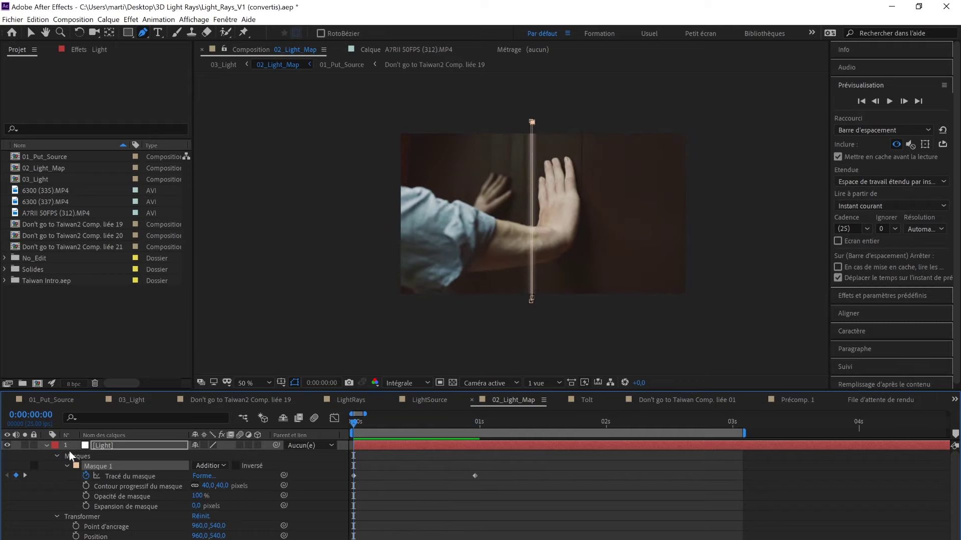
Step: Turn on the Light layer's visibility and play back the light beam animation
click(131, 447)
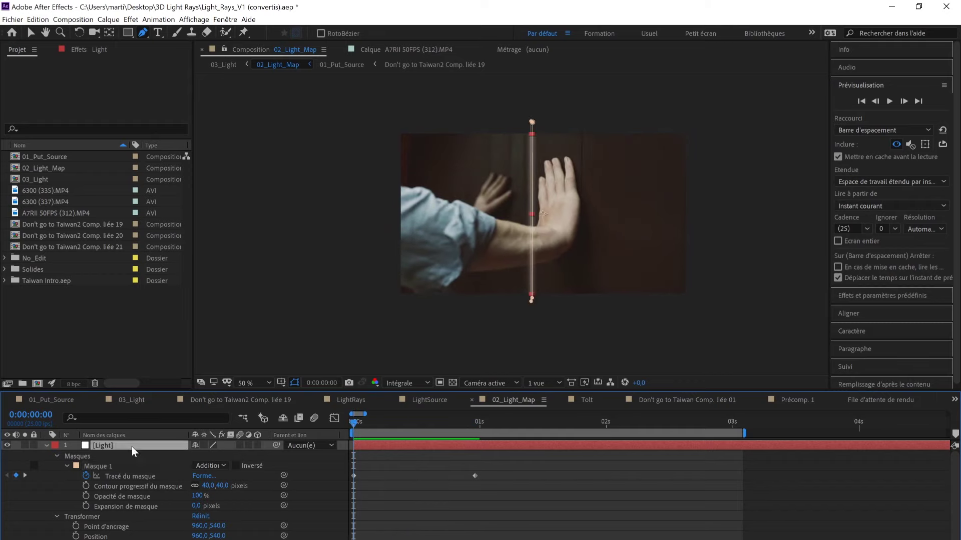
key(ctrl+z)
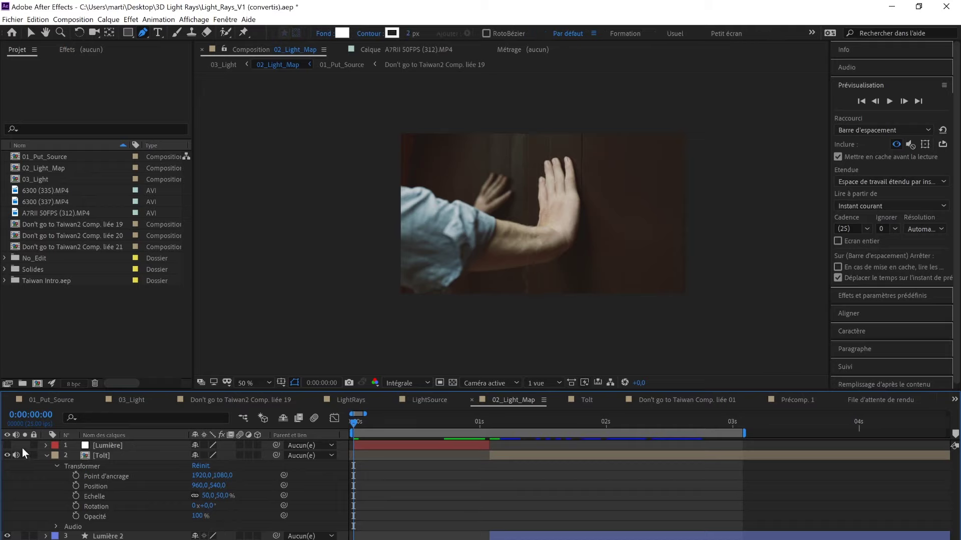
click(7, 445)
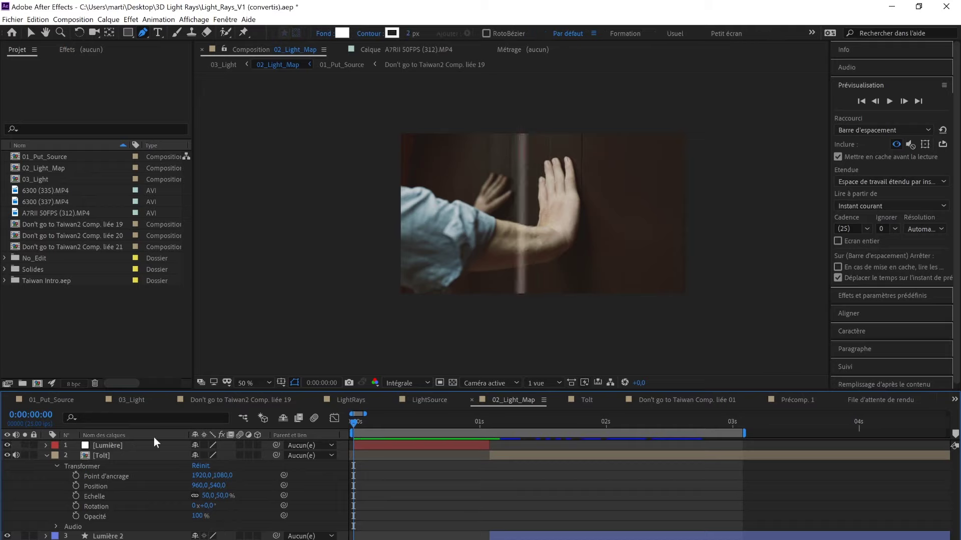
key(space)
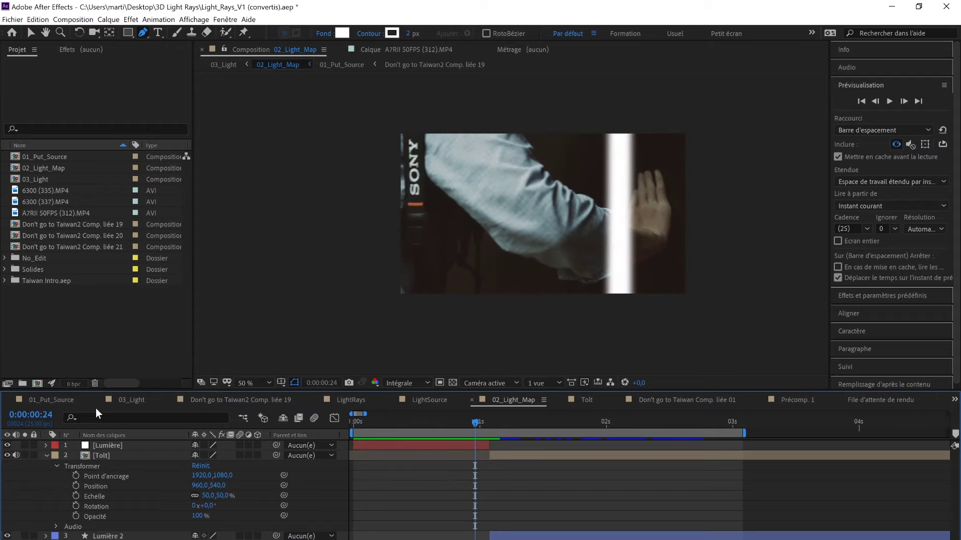
Step: In 03_Light, hide the second footage layer and scrub to frame 9 to inspect the rays
click(132, 400)
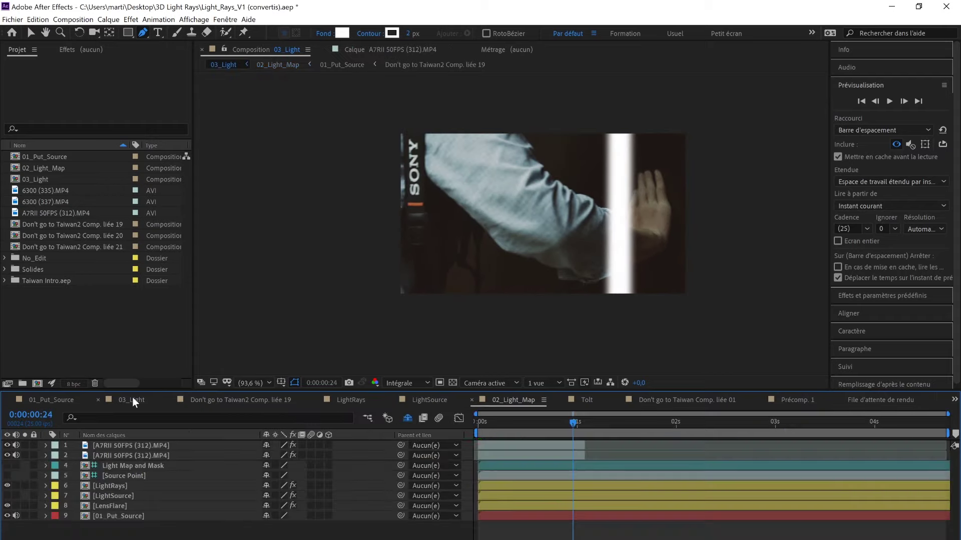
key(Home)
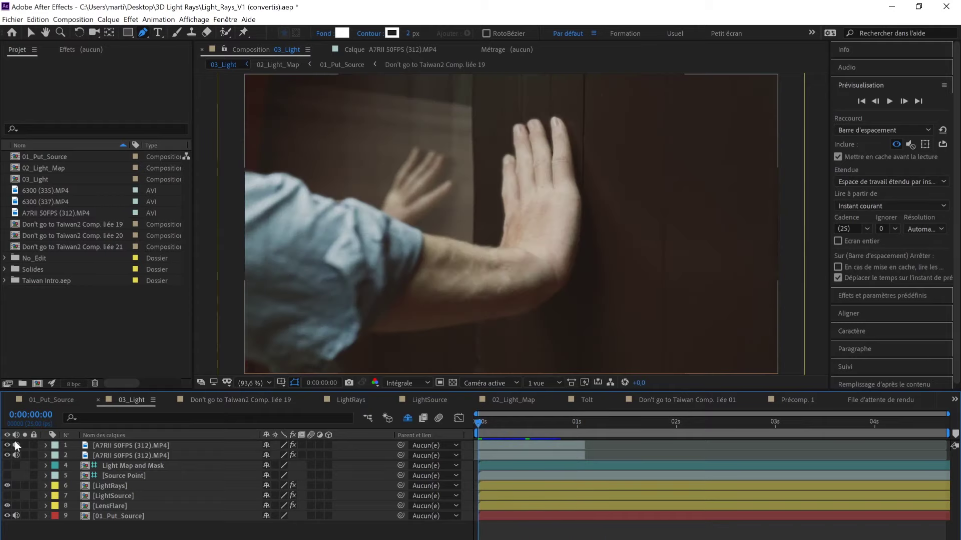
click(7, 455)
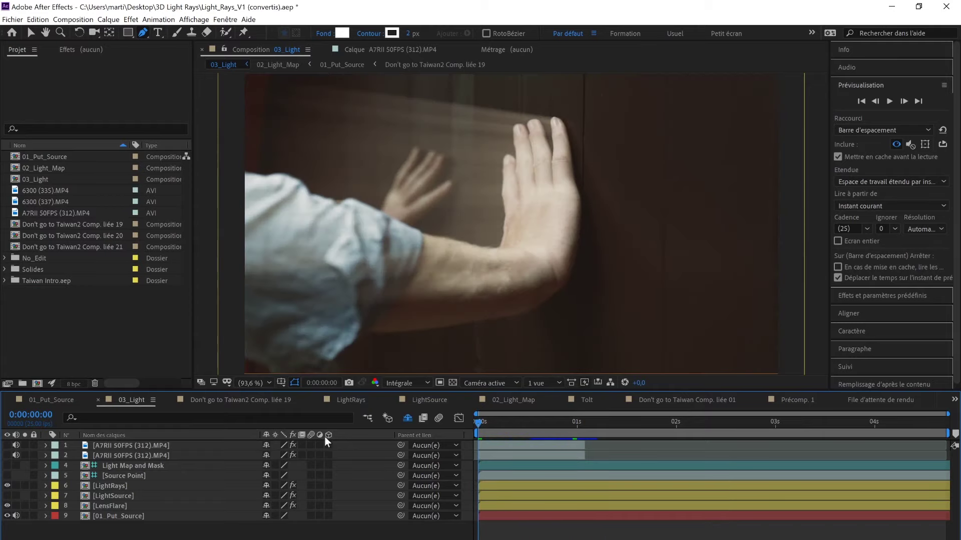
drag(480, 422, 456, 424)
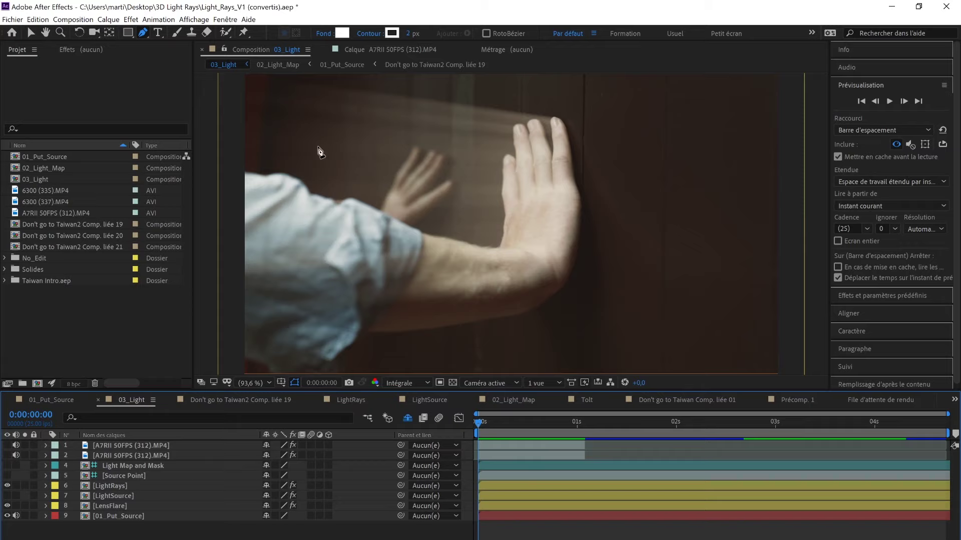
click(490, 423)
drag(490, 423, 513, 423)
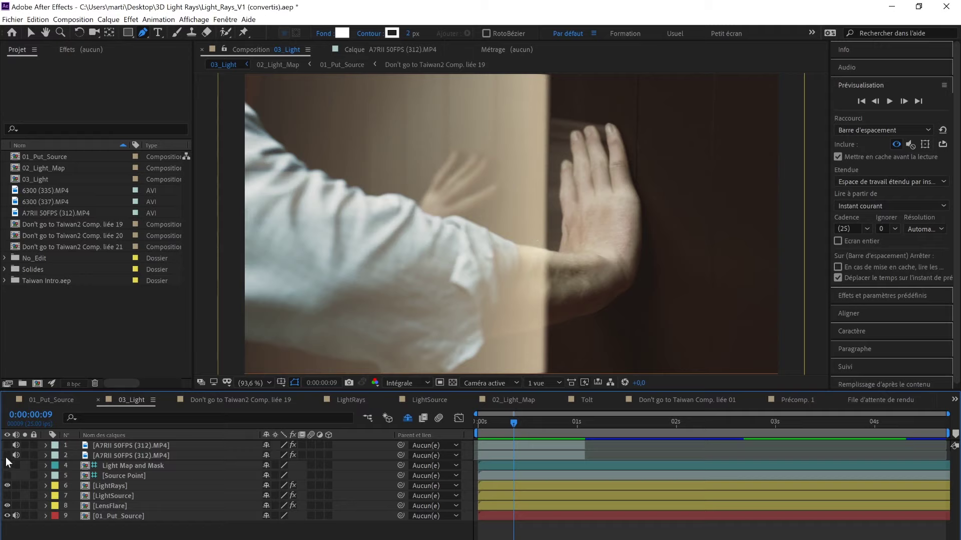
Step: Show the top footage layer at the first frame with its Roto Brush effect settings expanded
click(121, 455)
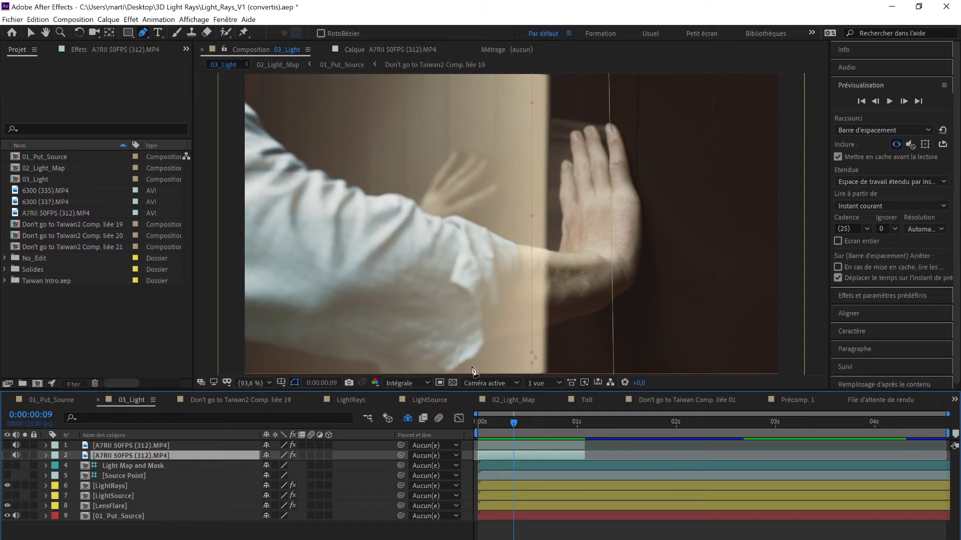
click(126, 447)
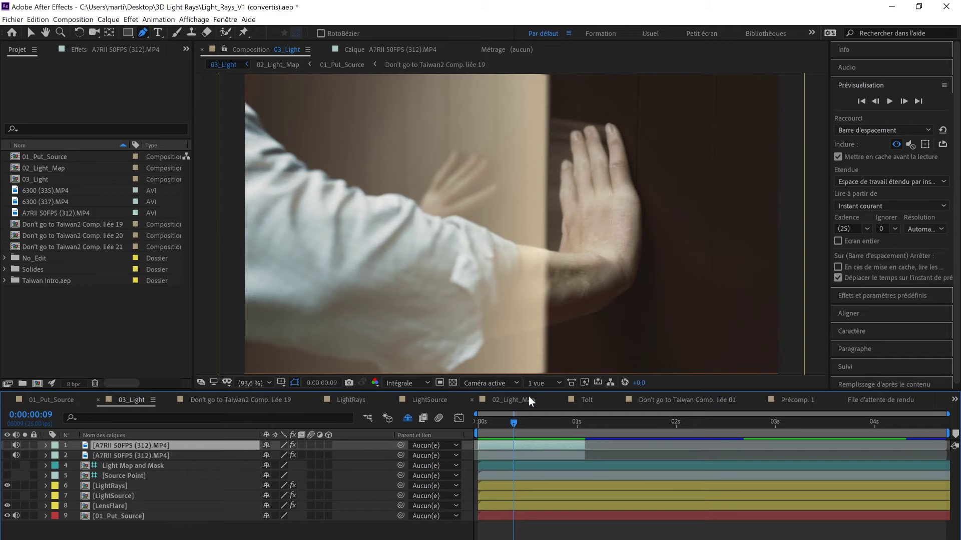
drag(512, 423, 82, 454)
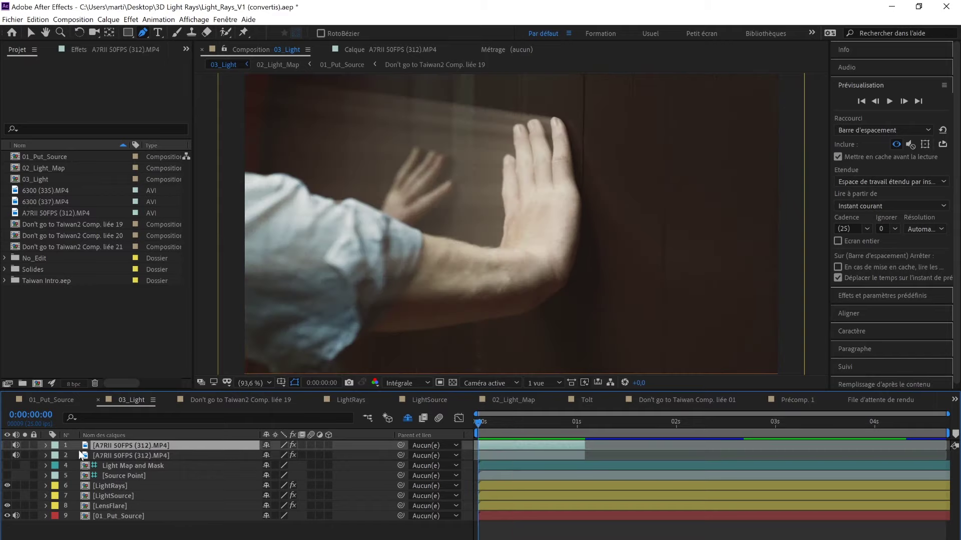
click(7, 446)
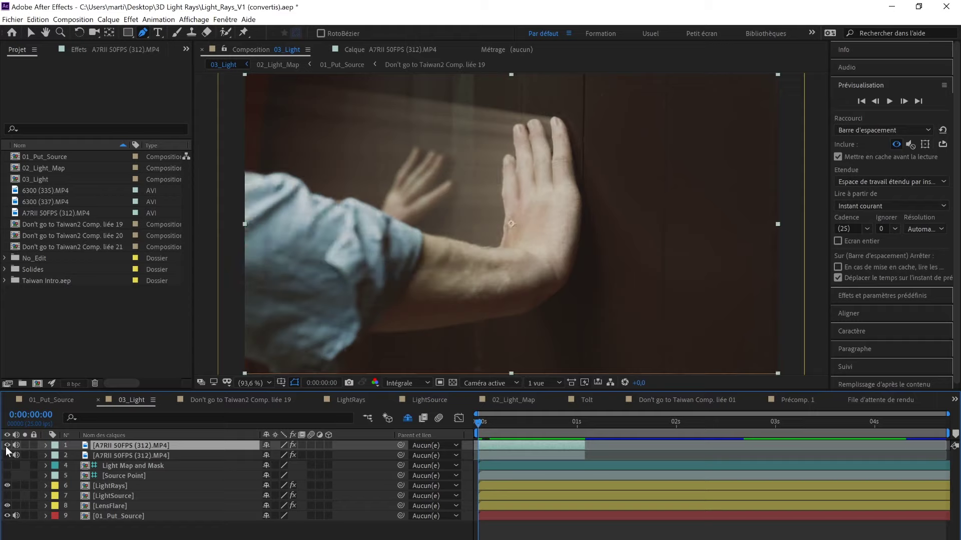
click(102, 49)
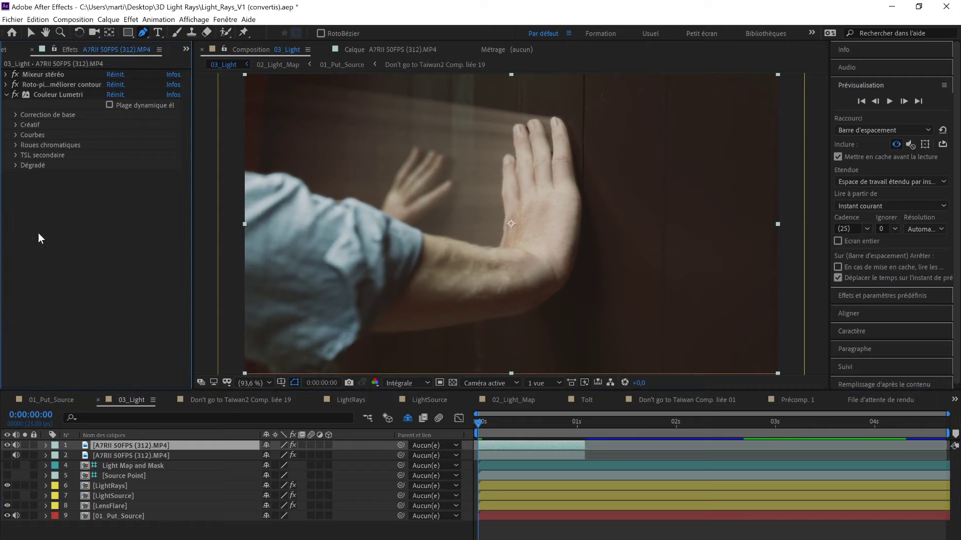
click(6, 94)
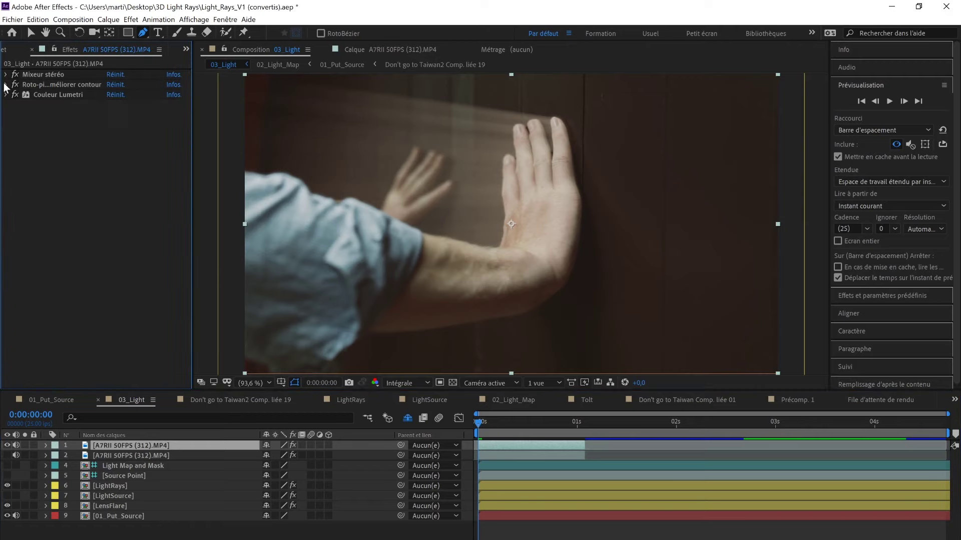
click(6, 85)
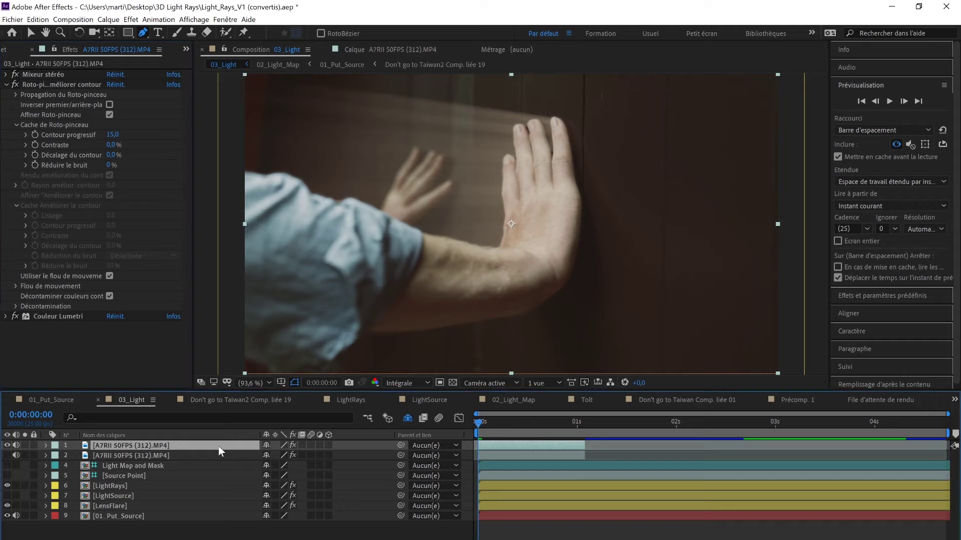
Step: Duplicate the top footage layer, delete Roto Brush from the copy, and disable its Couleur Lumetri grade
key(ctrl+d)
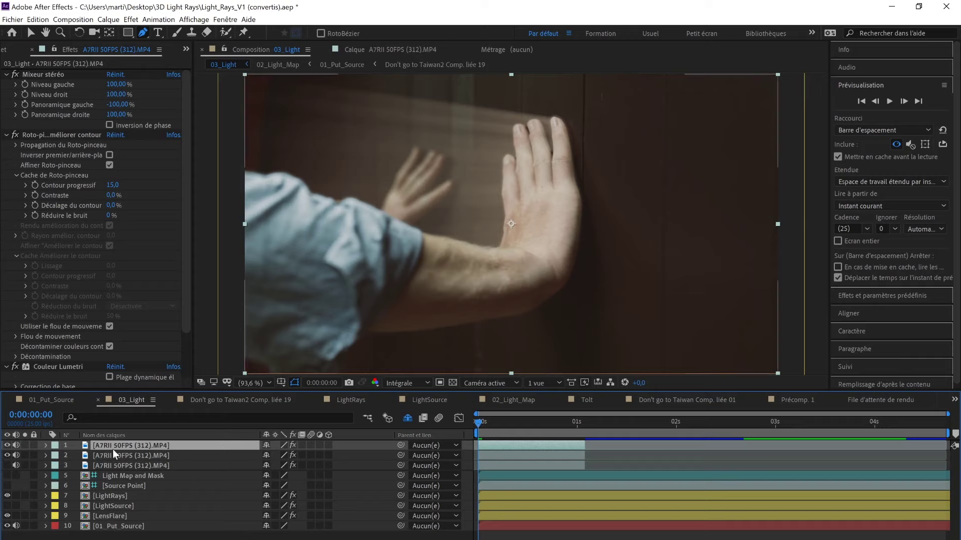
click(42, 133)
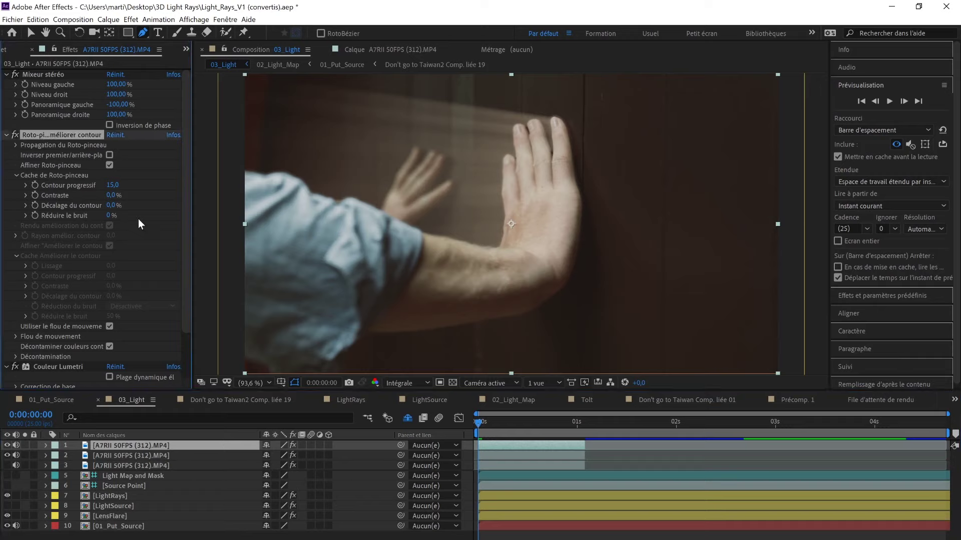
key(Delete)
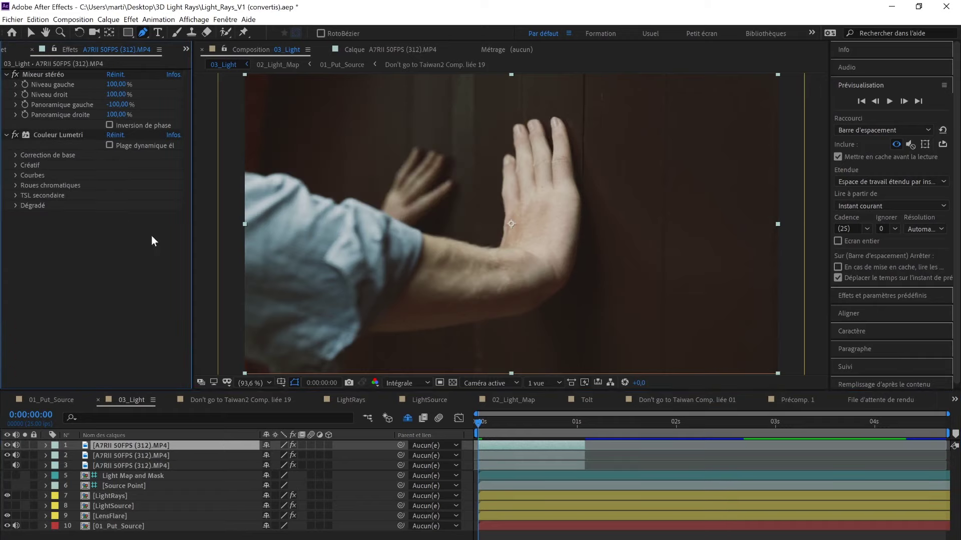
click(13, 134)
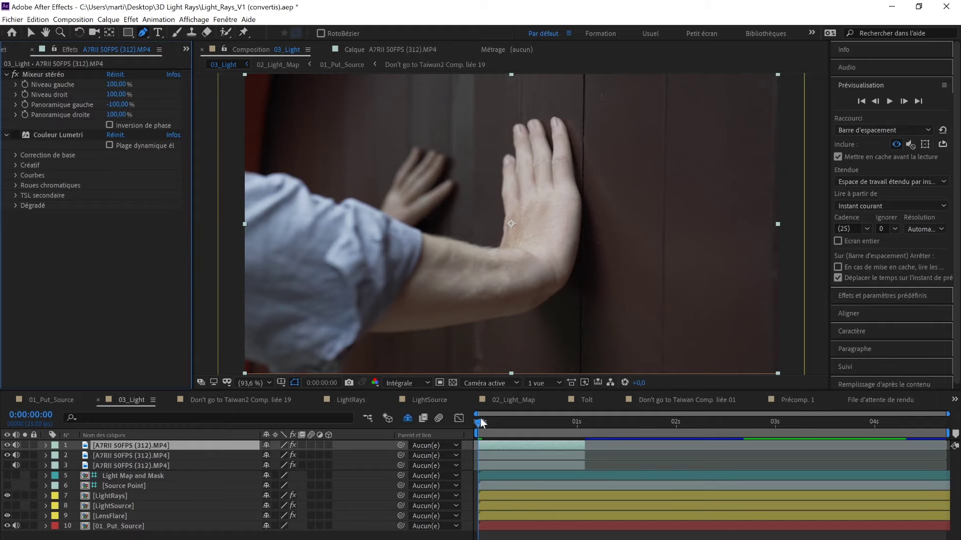
drag(477, 422, 158, 85)
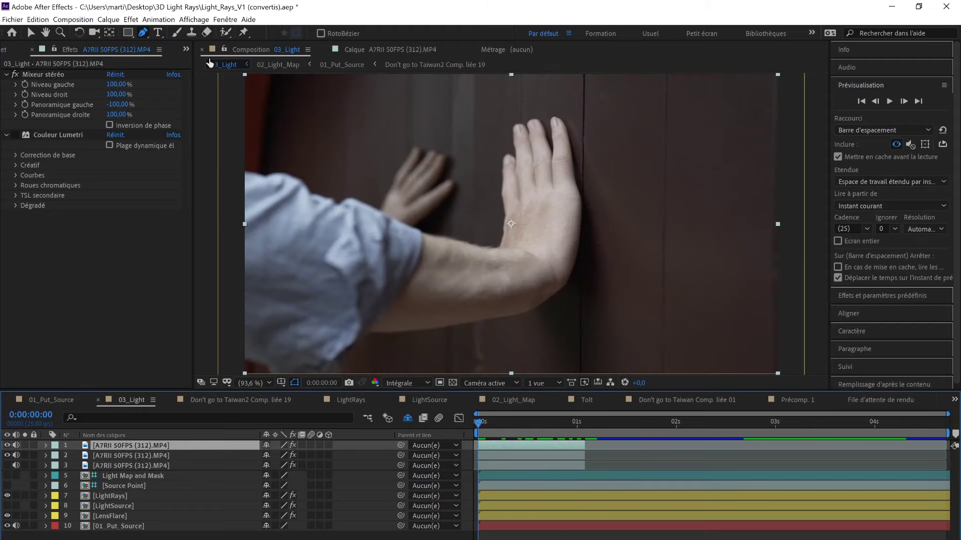
click(226, 32)
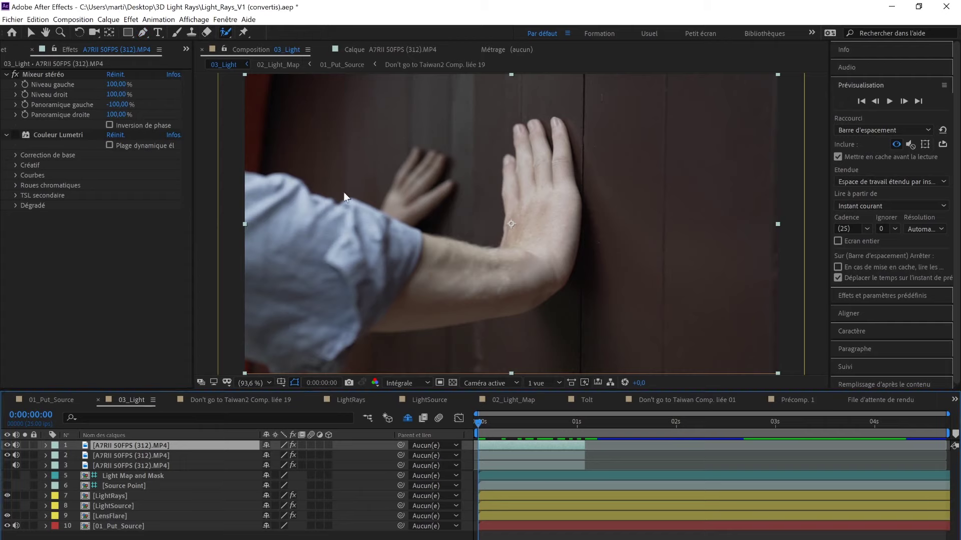
Step: Paint the forearm and hand with Roto Brush, subtract the background wood, and propagate one frame forward
double_click(127, 445)
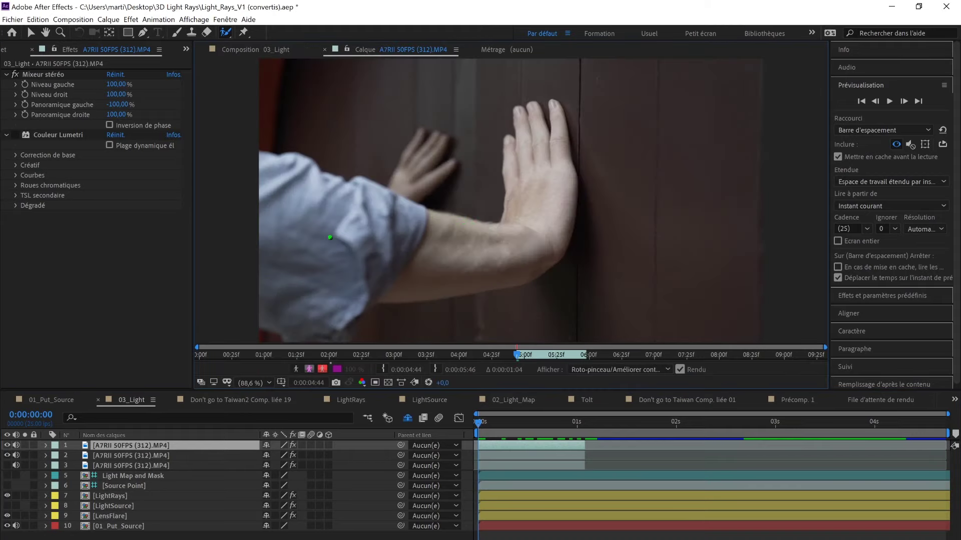
mouse_move(295, 231)
mouse_down()
mouse_move(526, 220)
mouse_move(547, 180)
mouse_move(535, 123)
mouse_move(510, 161)
mouse_move(525, 182)
mouse_move(561, 139)
mouse_move(555, 215)
mouse_move(467, 280)
mouse_move(294, 320)
mouse_move(267, 236)
mouse_move(265, 162)
mouse_move(288, 160)
mouse_move(447, 225)
mouse_move(508, 230)
mouse_up()
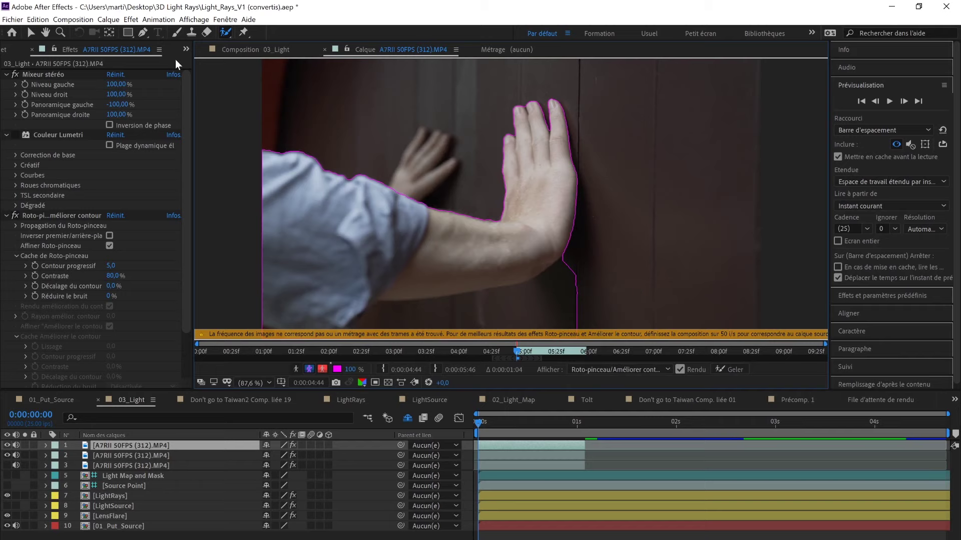
mouse_move(600, 280)
mouse_down()
mouse_move(412, 318)
mouse_move(538, 313)
mouse_move(526, 319)
mouse_move(386, 324)
mouse_move(522, 298)
mouse_up()
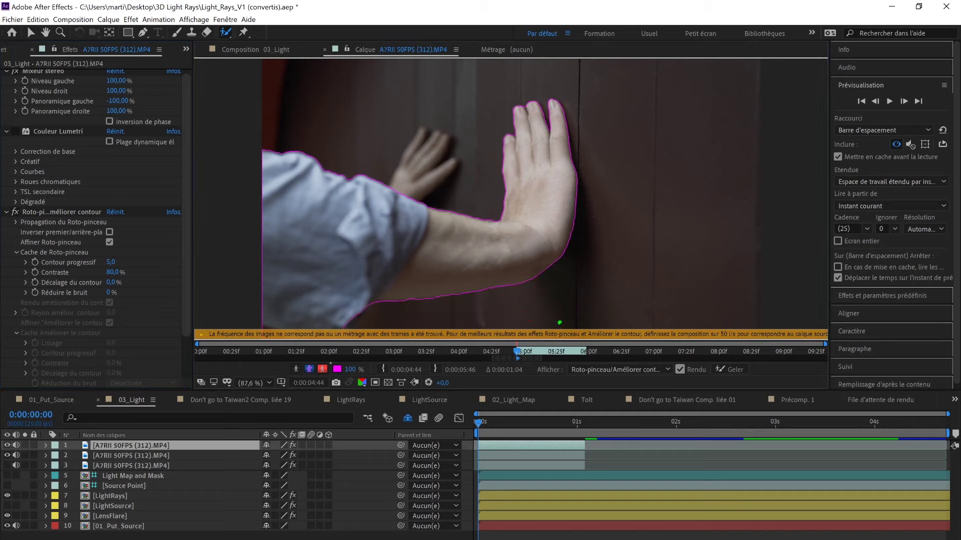
key(Page_Down)
key(Page_Down)
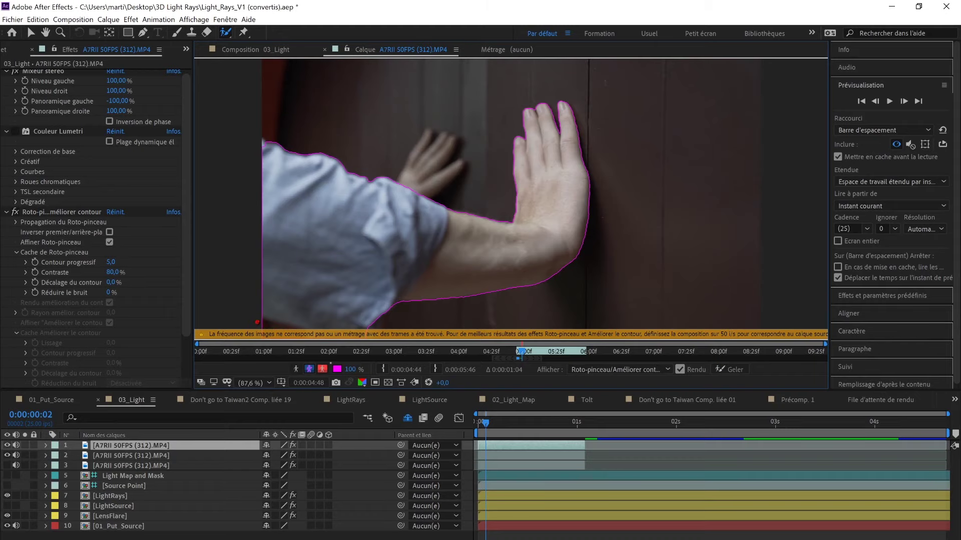
mouse_move(261, 322)
mouse_down()
mouse_move(289, 332)
mouse_move(259, 324)
mouse_up()
key(ctrl+z)
key(ctrl+z)
key(ctrl+z)
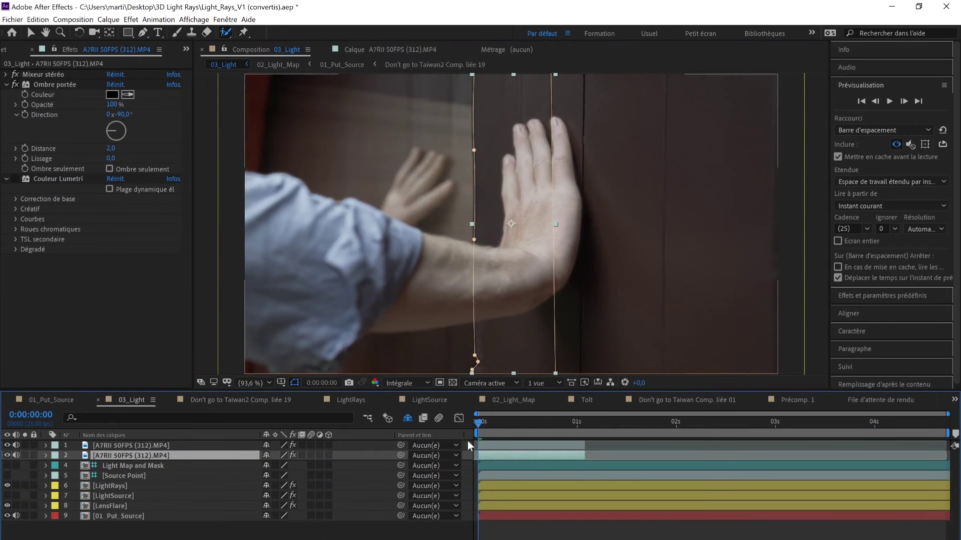
Step: Toggle layers 1 and 2 on and off to compare roto and plain footage, then select the shadowed layer
click(513, 445)
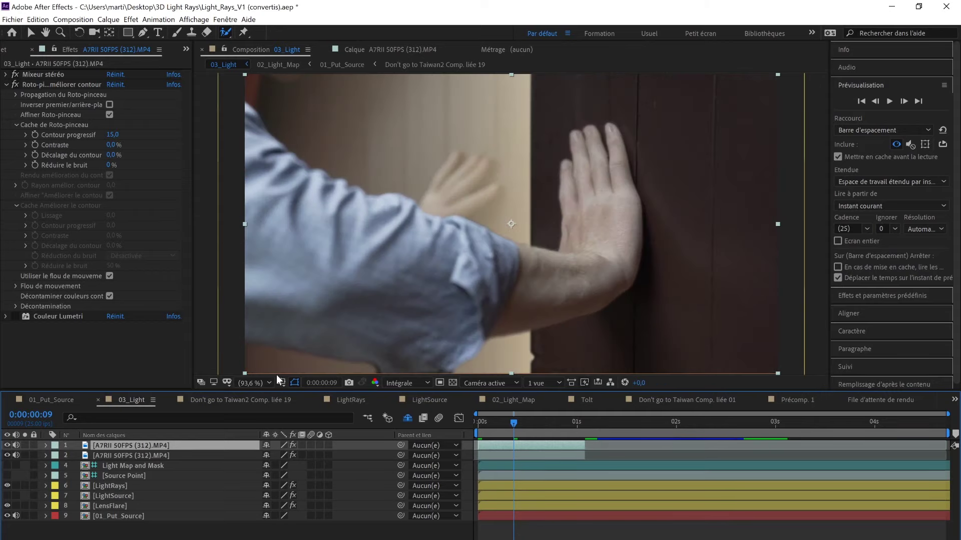
click(7, 445)
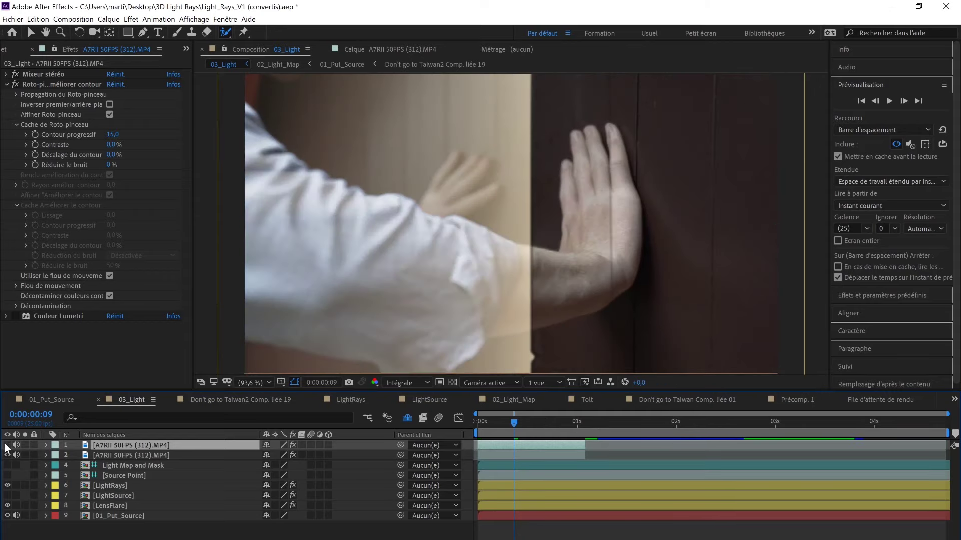
click(7, 455)
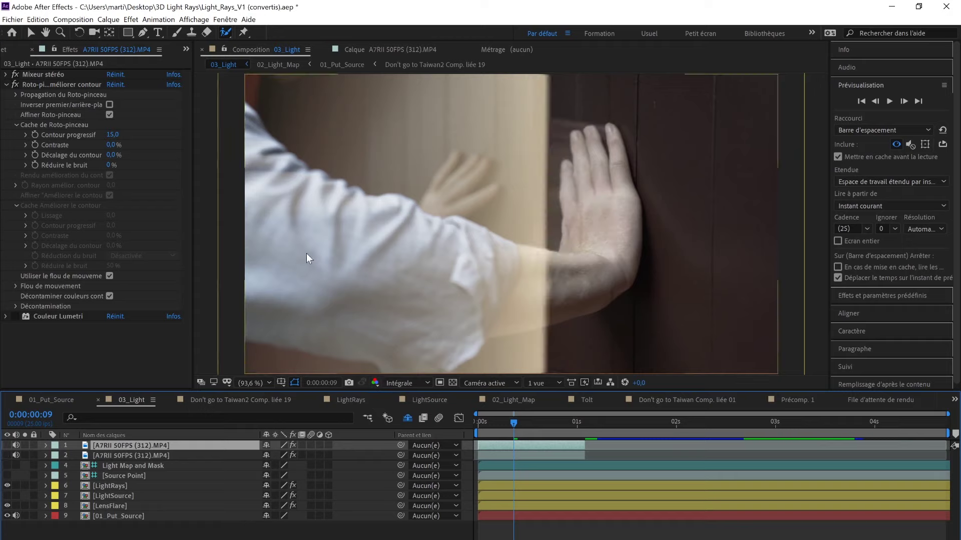
click(7, 445)
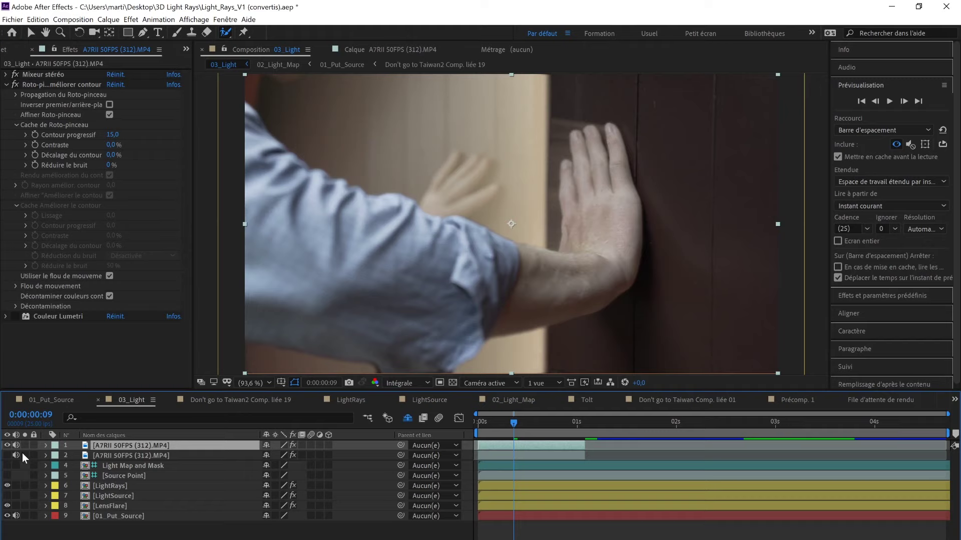
click(142, 456)
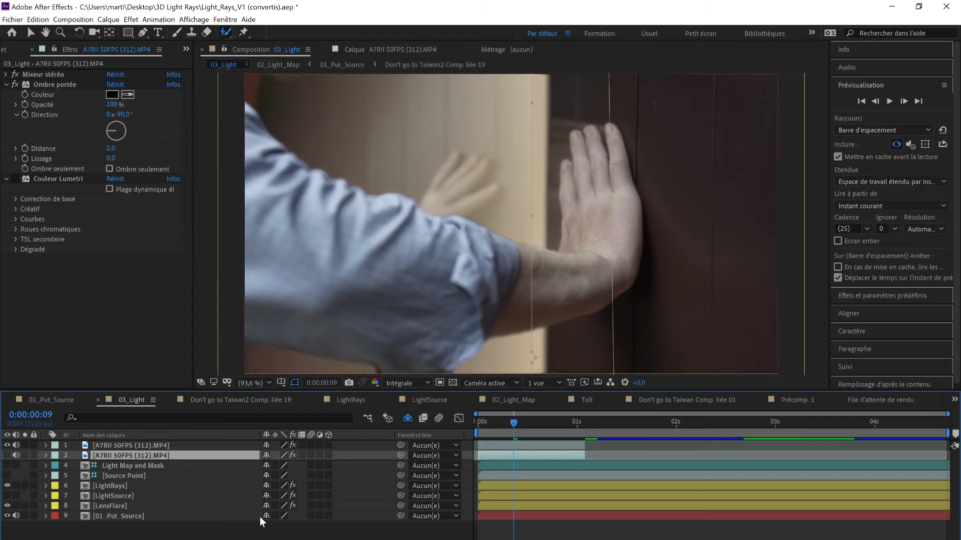
Step: Duplicate the shadowed footage layer, hide the roto layer, and ready the Pen tool at the first frame
key(ctrl+d)
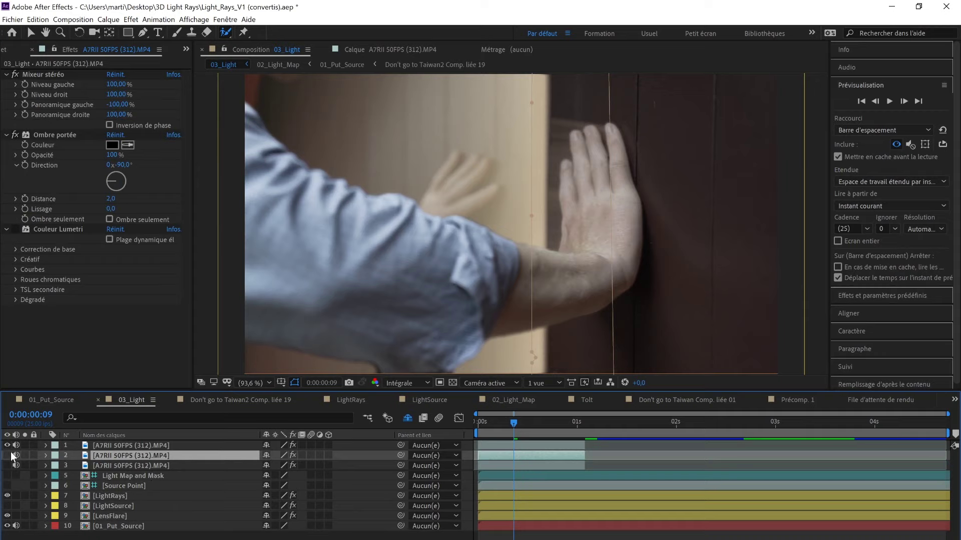
click(44, 455)
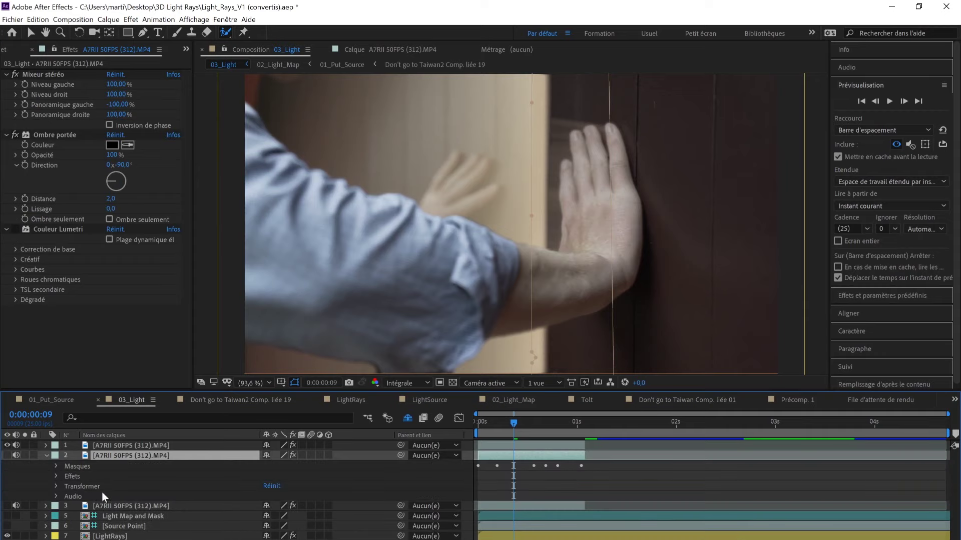
click(84, 467)
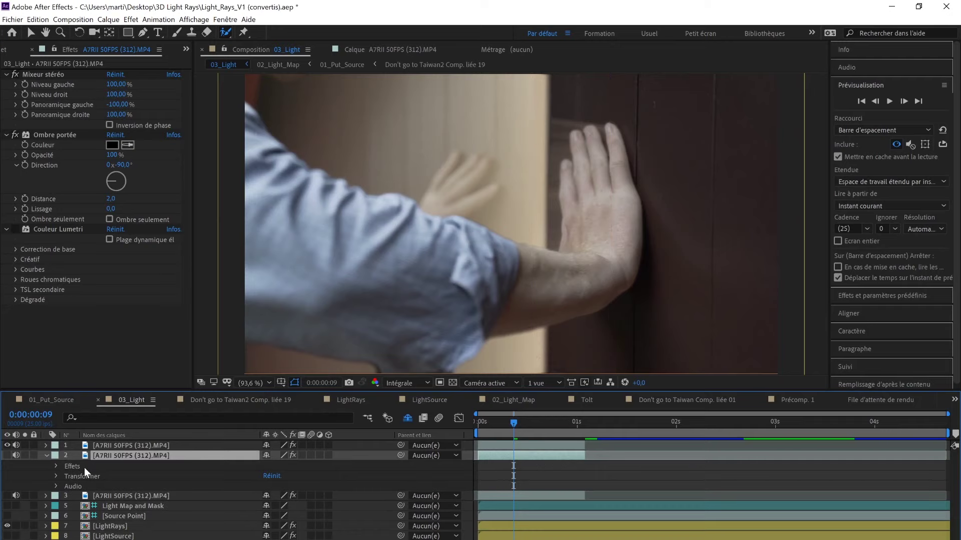
click(7, 445)
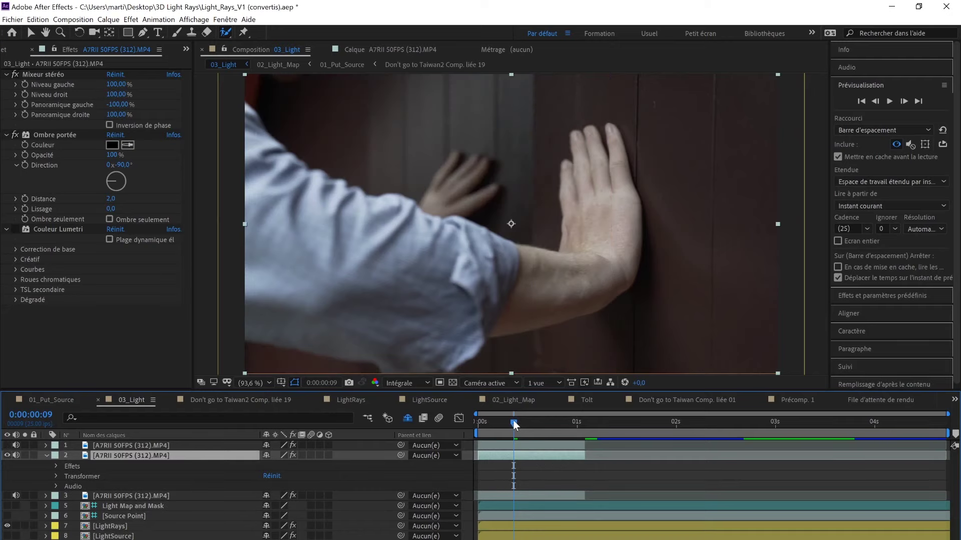
key(Home)
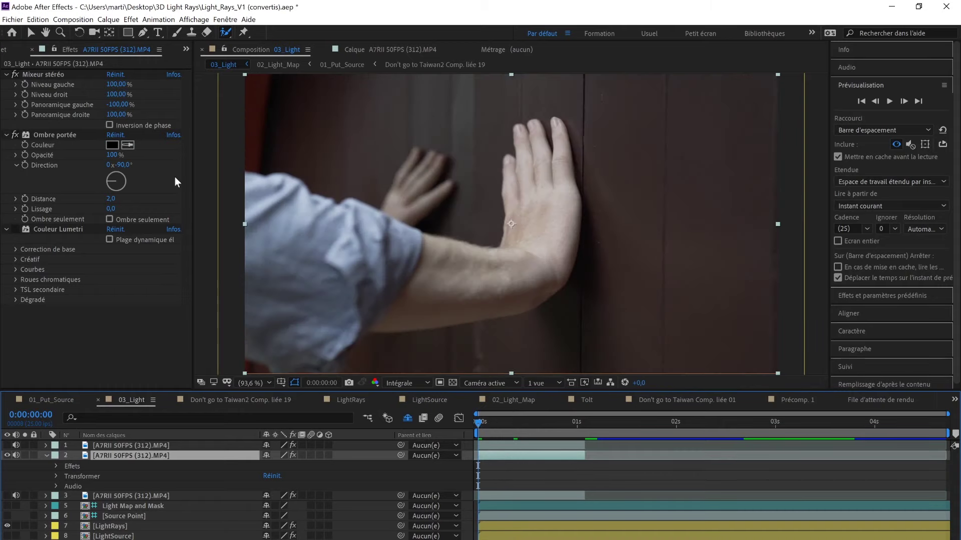
click(143, 32)
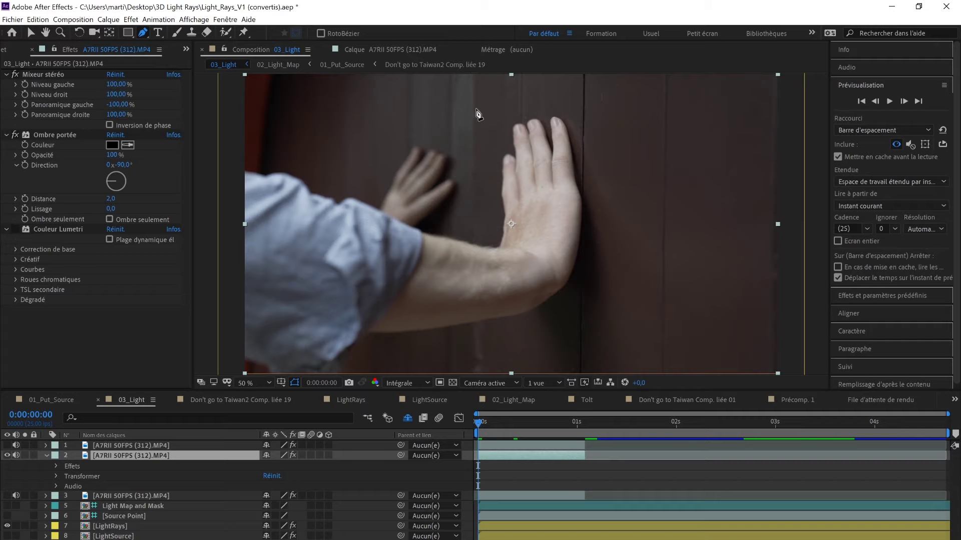
key(comma)
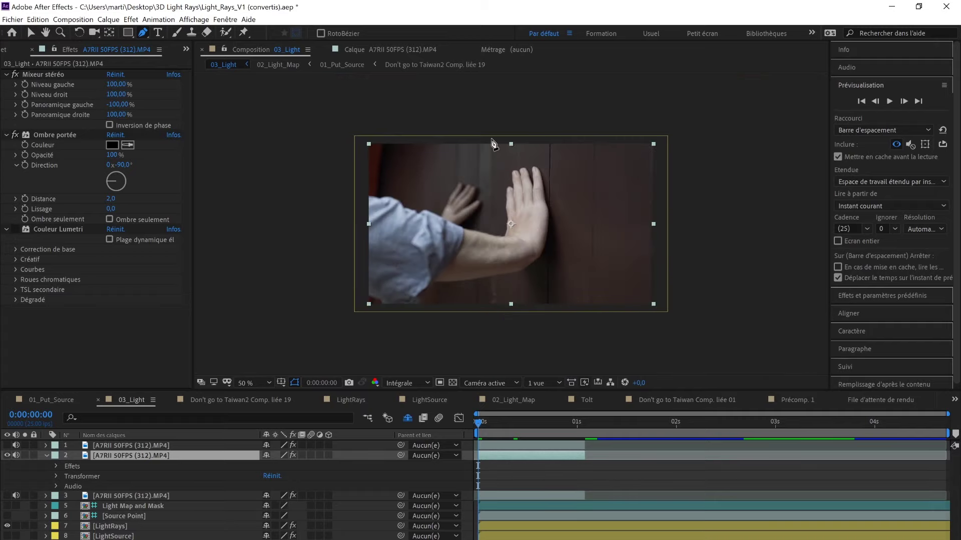
Step: Draw a closed mask along the door's opening edge and expand Masque 1's properties
click(491, 139)
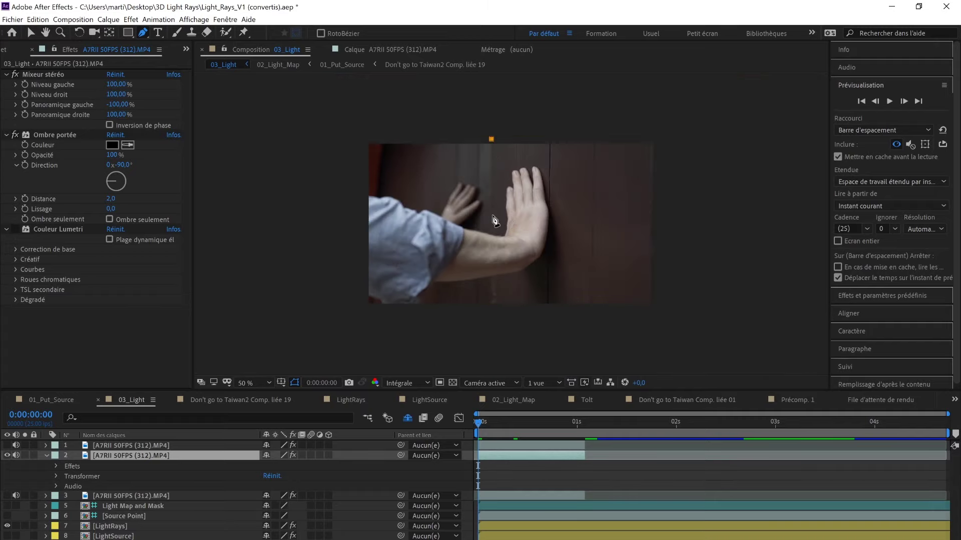
click(492, 292)
click(495, 298)
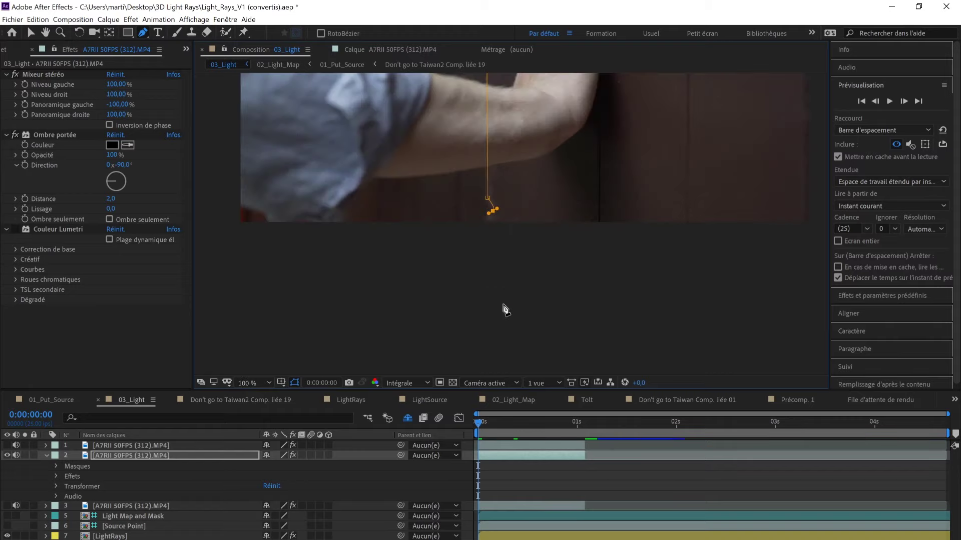
scroll(506, 310, up, 2)
click(482, 231)
scroll(528, 249, down, 1)
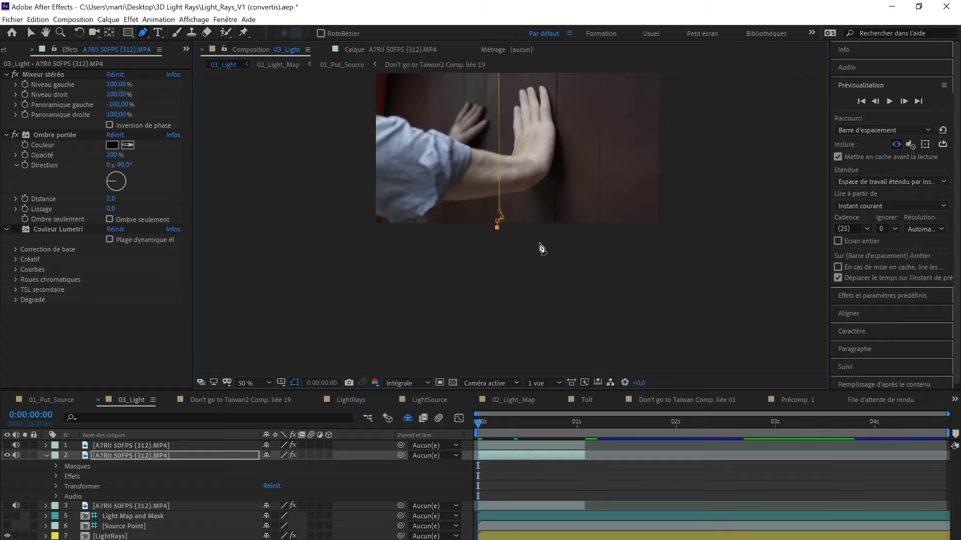
scroll(565, 244, down, 1)
click(484, 303)
click(486, 126)
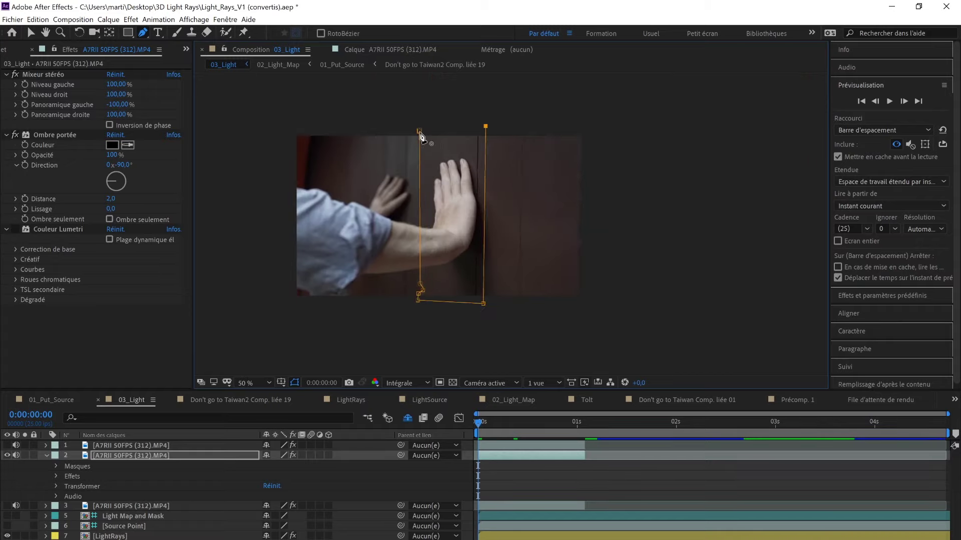
click(419, 131)
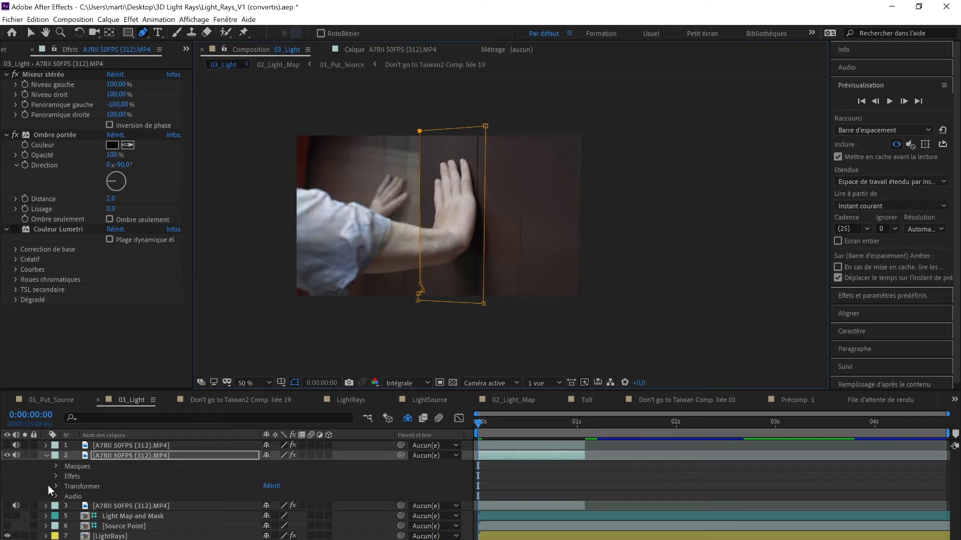
click(55, 466)
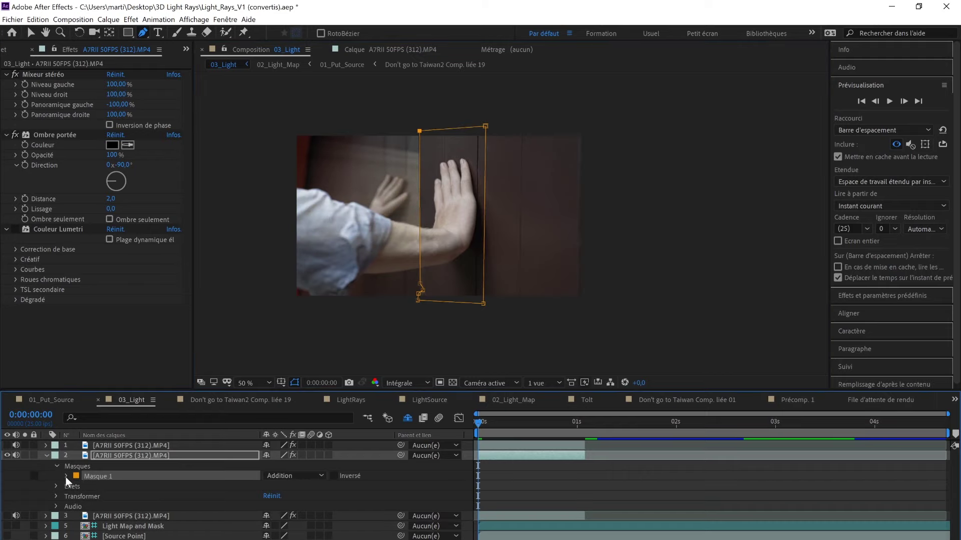
click(66, 476)
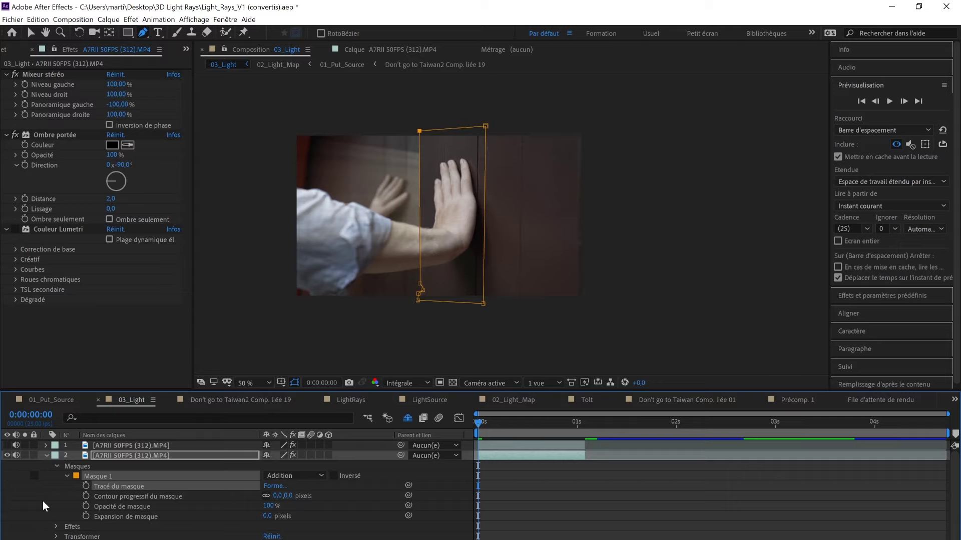
Step: Keyframe Masque 1's path at 0s and about 1s, shifting it right with the door, with 18 px feather
click(86, 486)
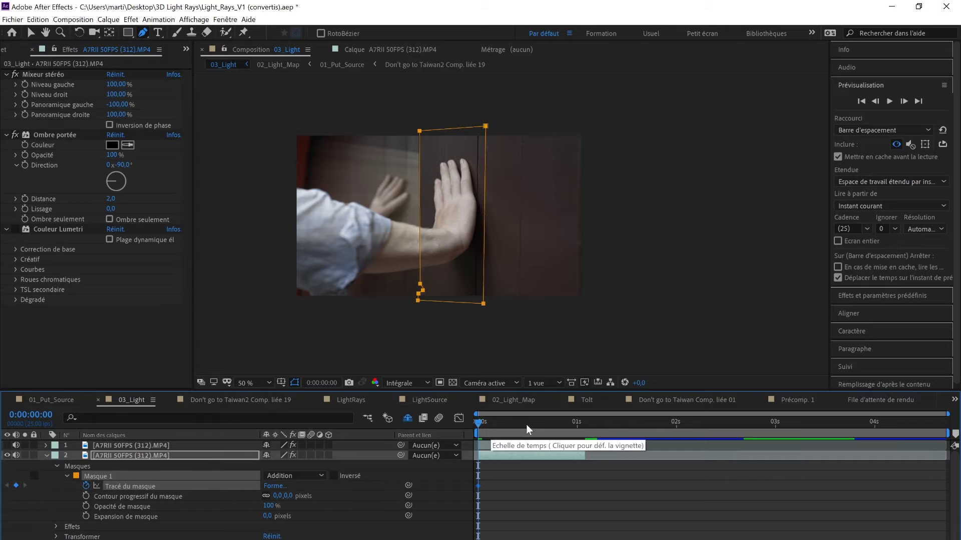
drag(526, 424, 582, 423)
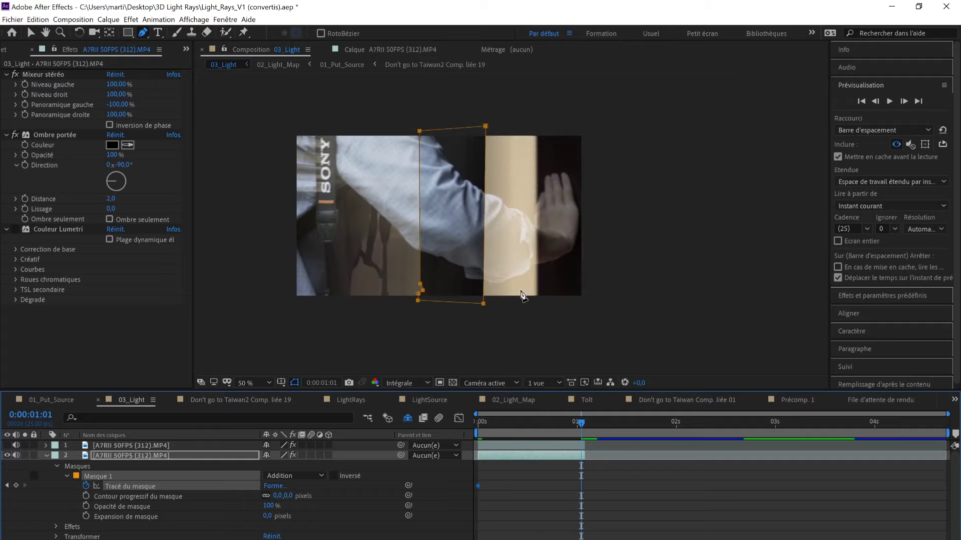
double_click(484, 306)
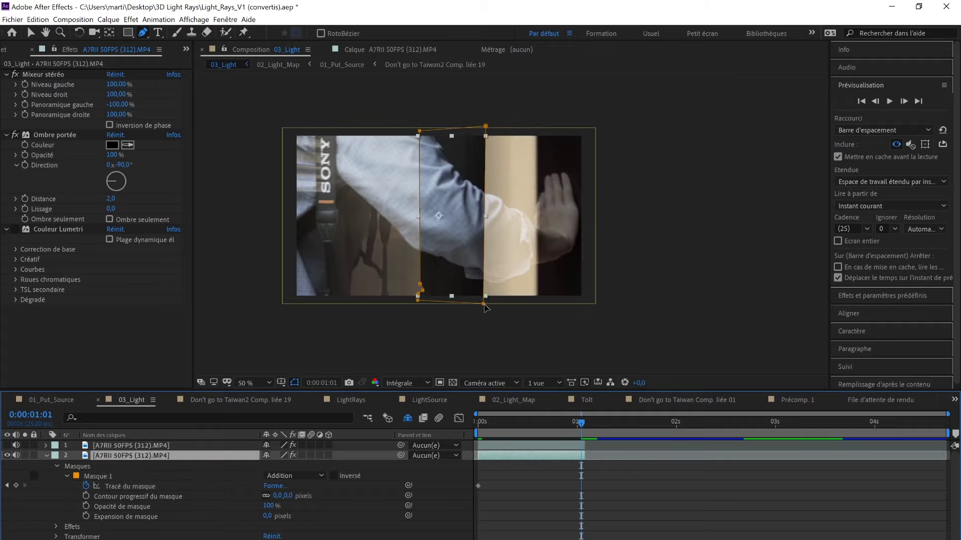
click(107, 477)
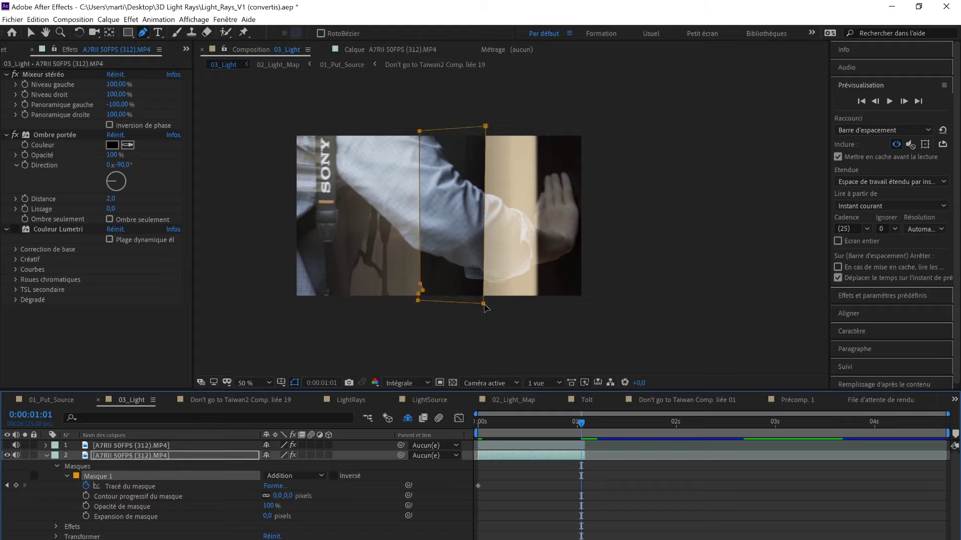
drag(486, 305, 592, 304)
drag(571, 422, 410, 435)
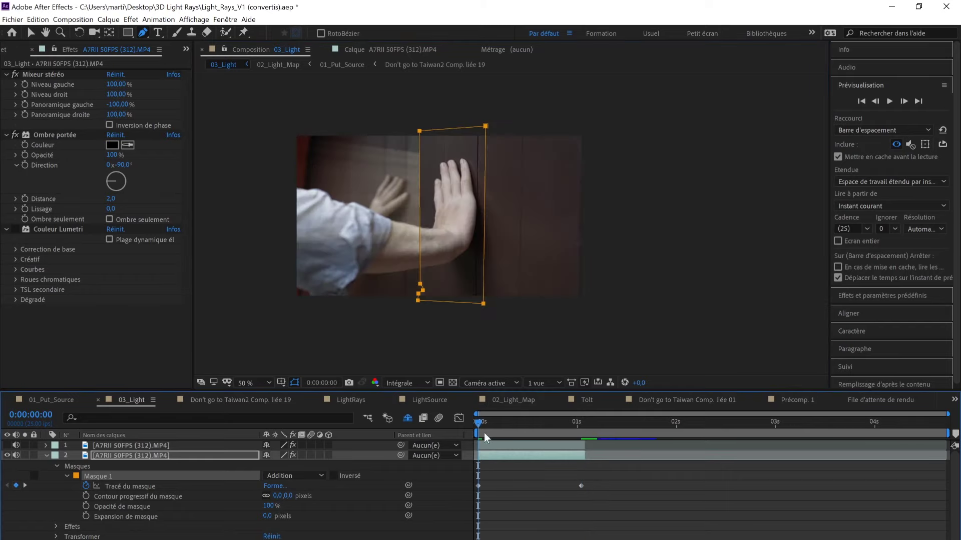
drag(479, 423, 527, 421)
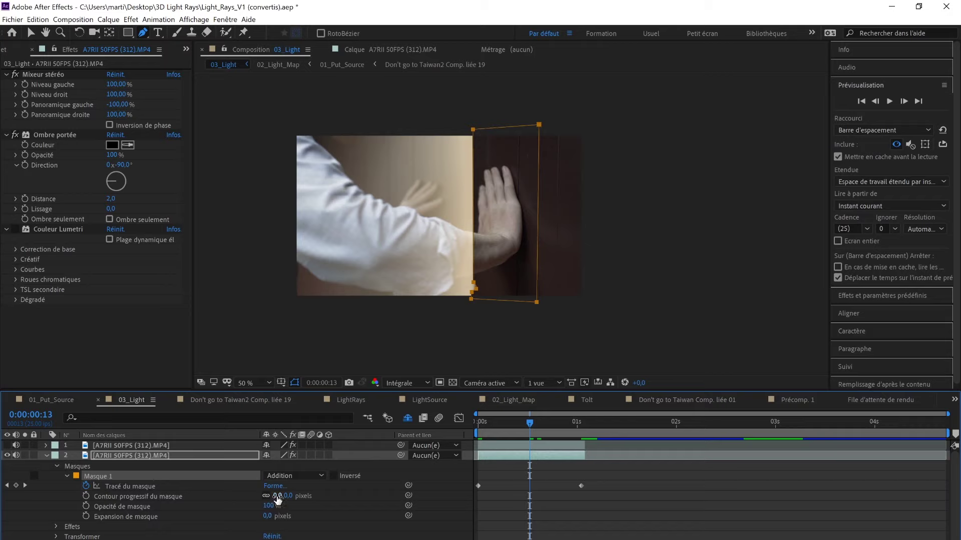
drag(277, 498, 286, 496)
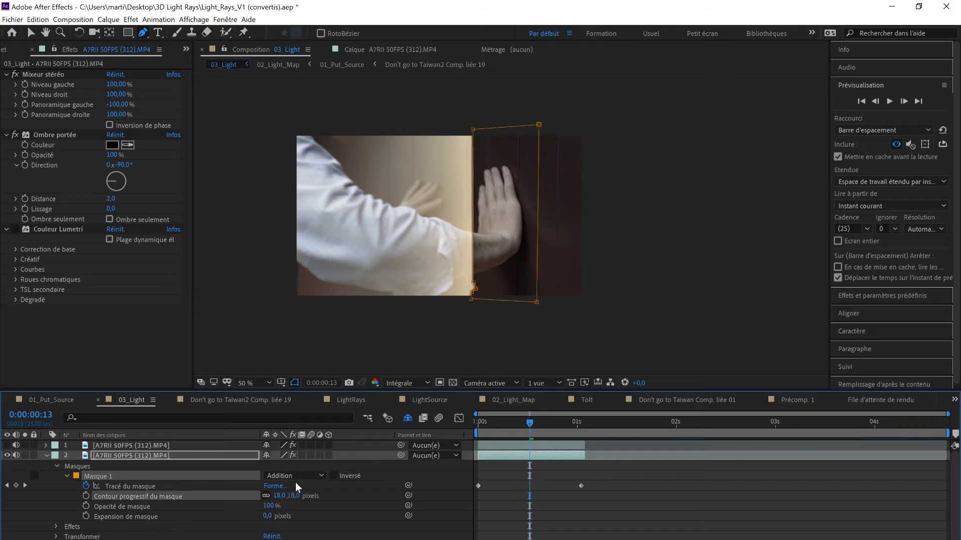
Step: Deselect the layer, preview 03_Light from the start, then park the playhead at 0:00:01:02
click(167, 453)
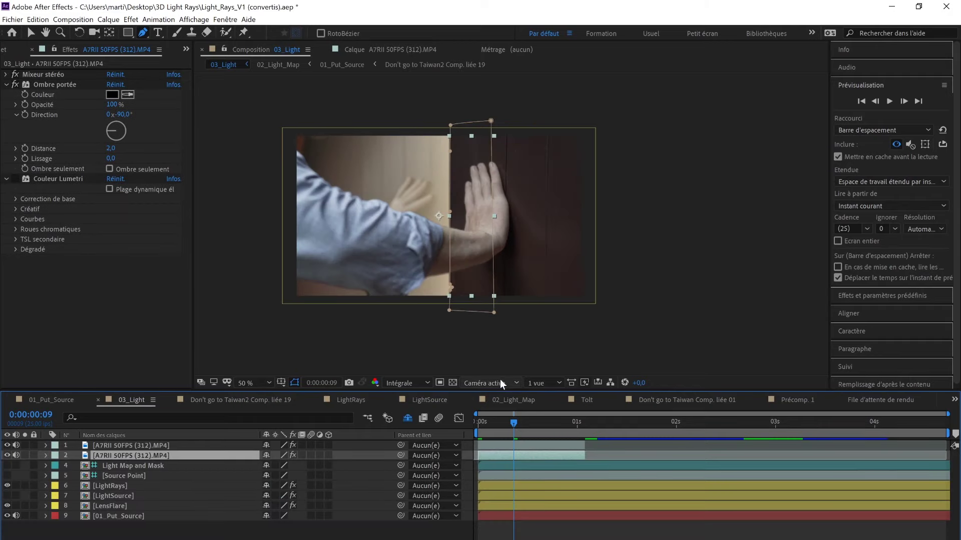
key(ctrl+shift+a)
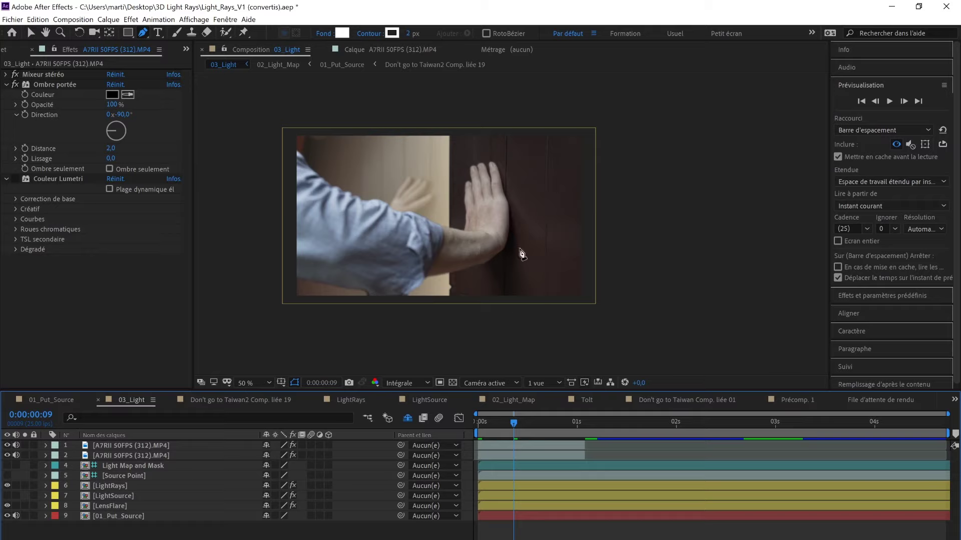
drag(513, 424, 442, 428)
click(889, 101)
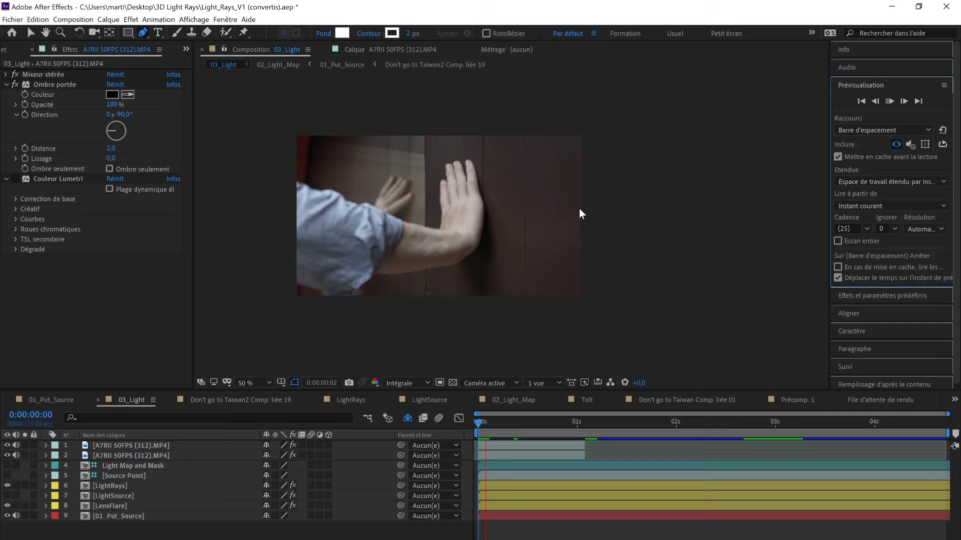
click(472, 424)
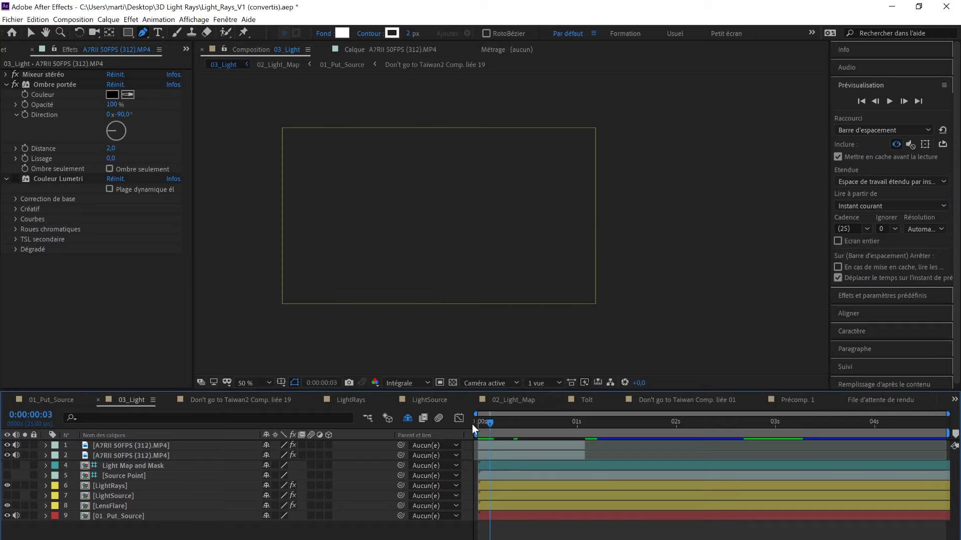
click(589, 422)
drag(588, 422, 585, 423)
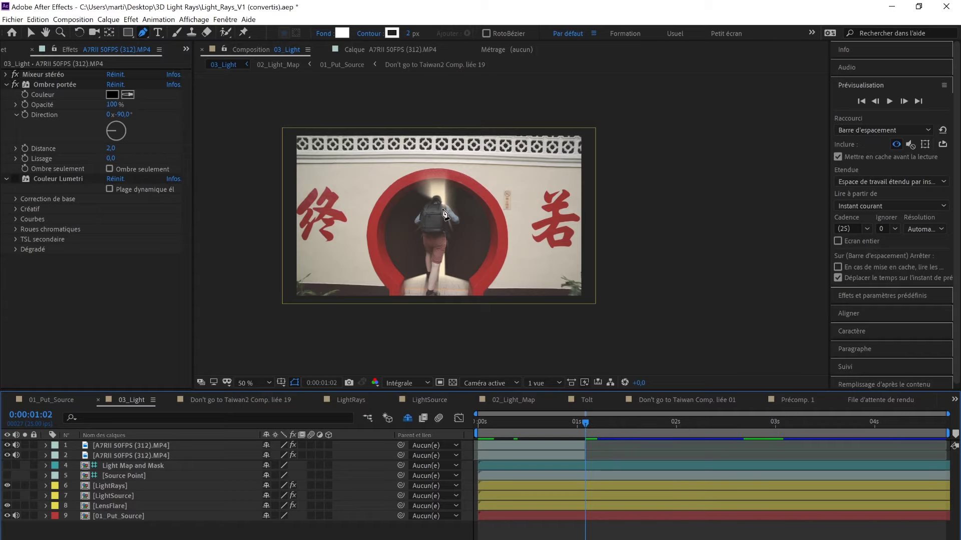
Step: Play the 01_Put_Source footage and stop at 0:00:01:19 as the person steps into the doorway
click(50, 400)
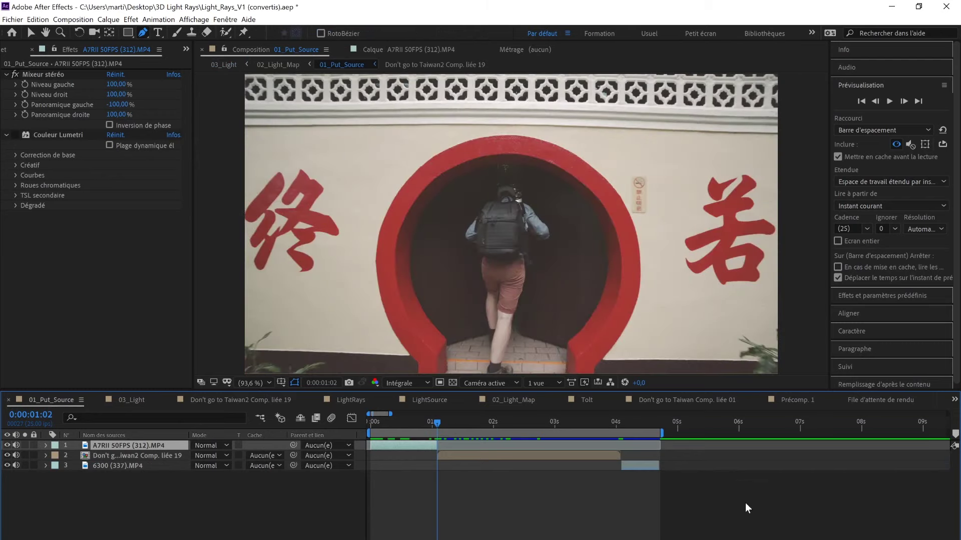
key(space)
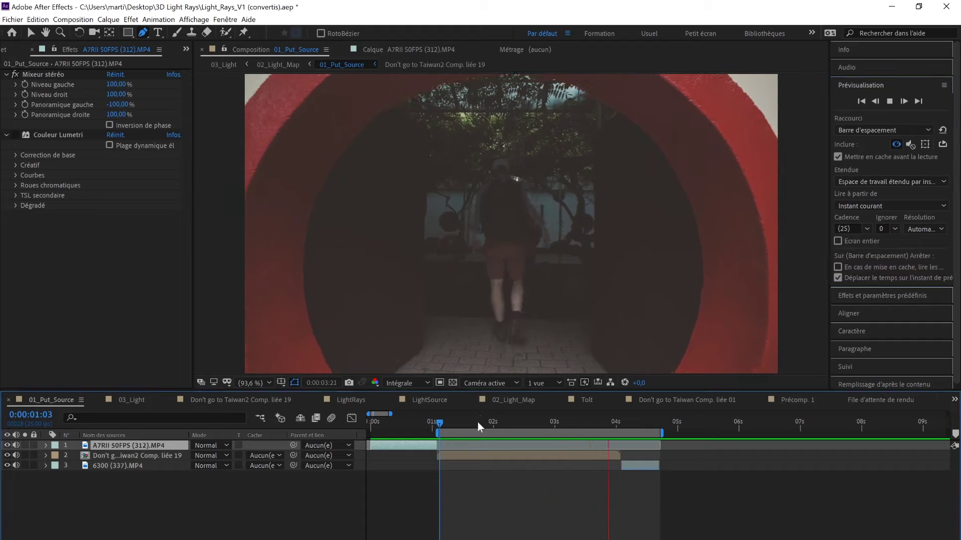
click(478, 422)
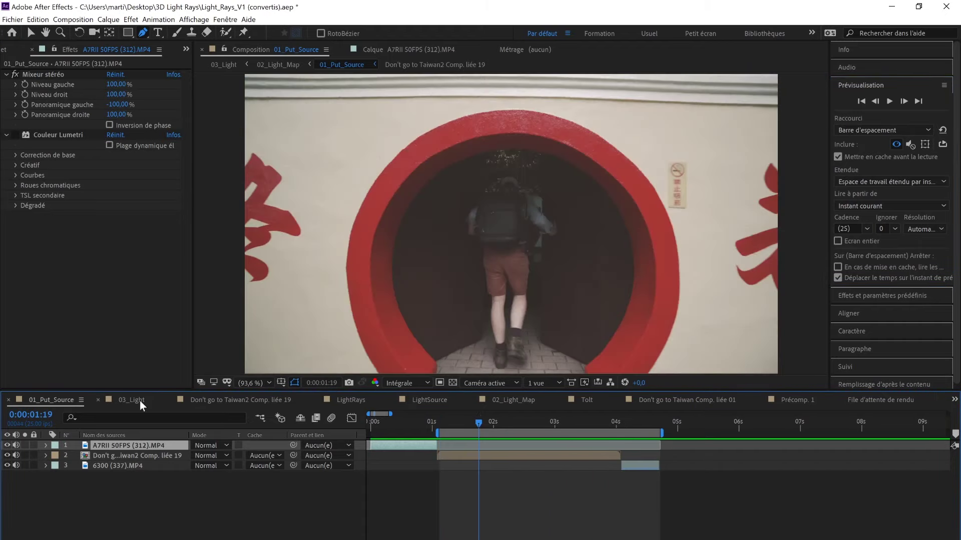
Step: Go to 0:00:01:02 in 02_Light_Map, set the viewer to fit (Ajuster), and select layer Lumière 2
click(530, 400)
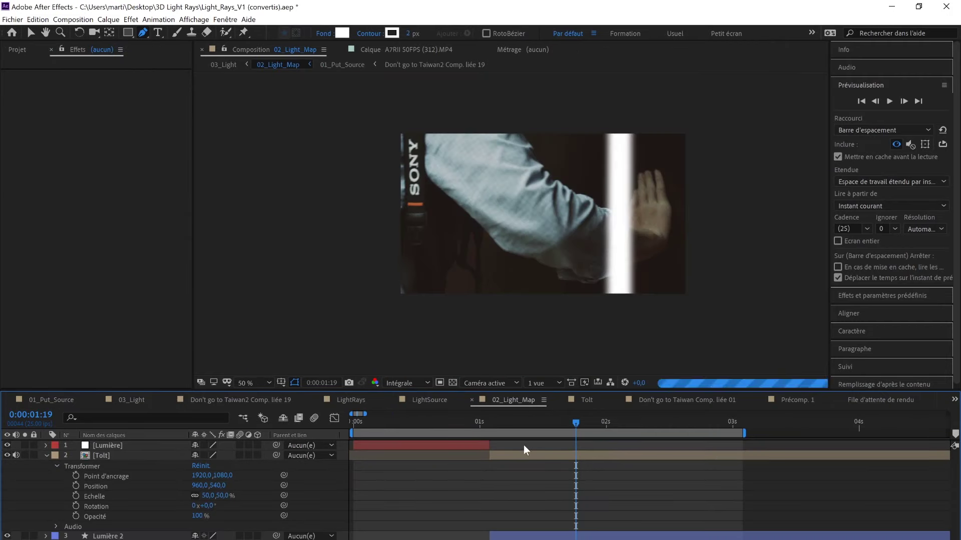
click(494, 422)
drag(493, 422, 490, 422)
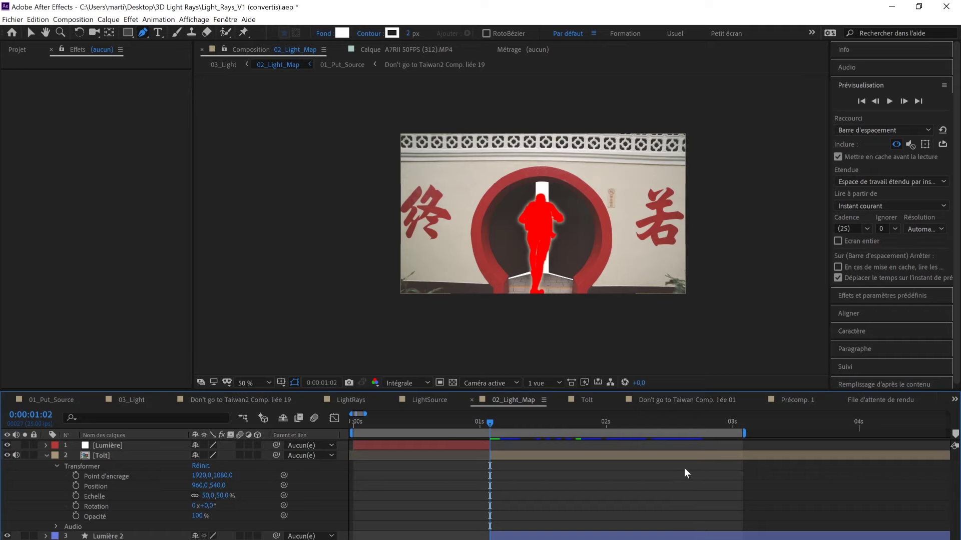
key(period)
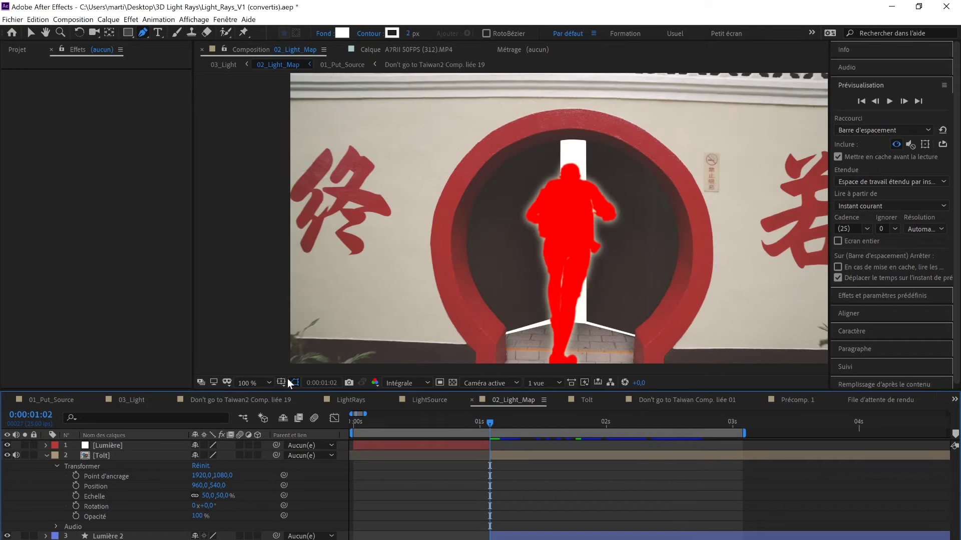
click(265, 384)
click(258, 395)
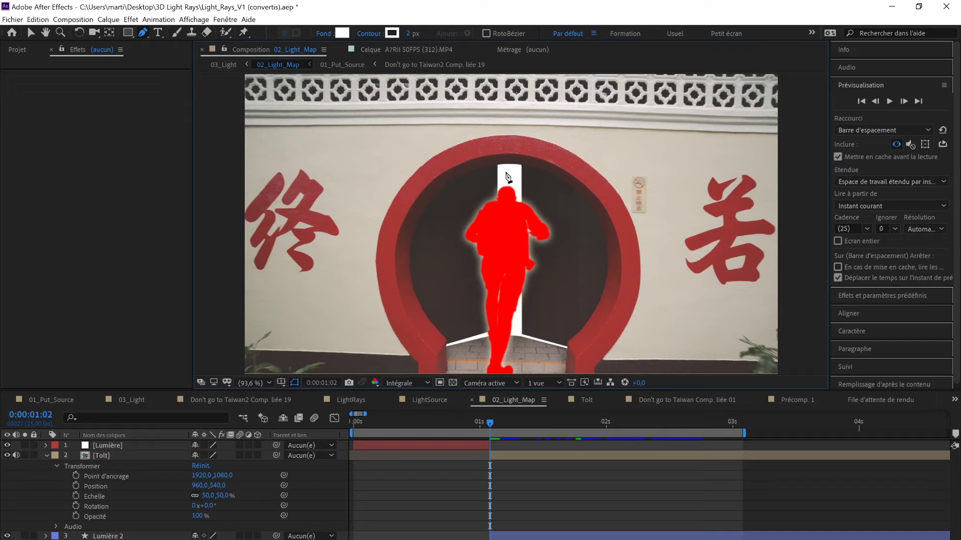
click(505, 330)
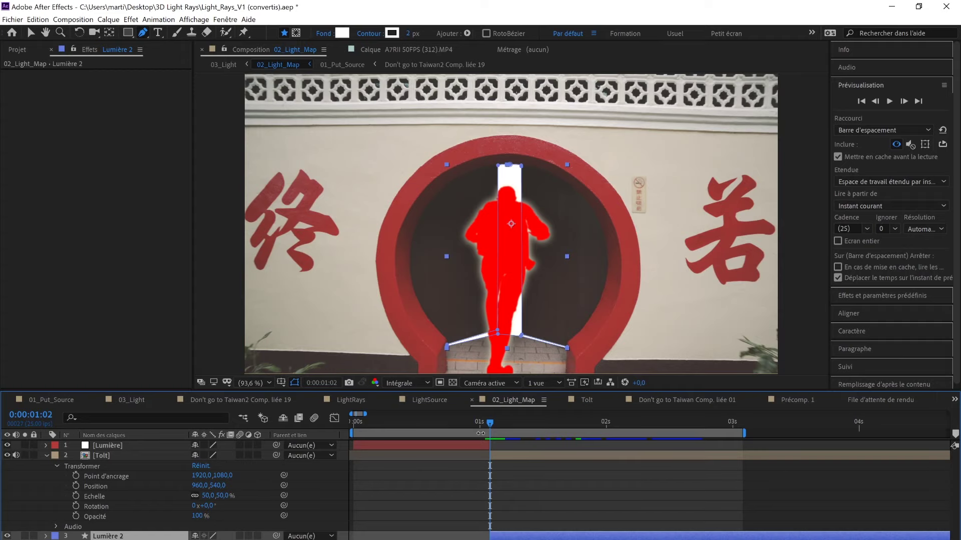
key(u)
mouse_move(490, 422)
mouse_down()
mouse_move(663, 425)
mouse_move(491, 440)
mouse_up()
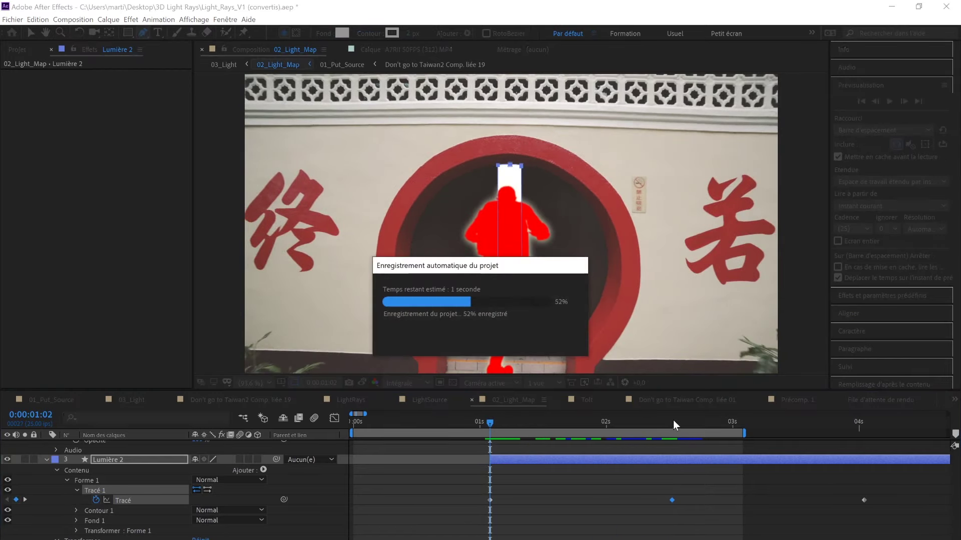
click(671, 425)
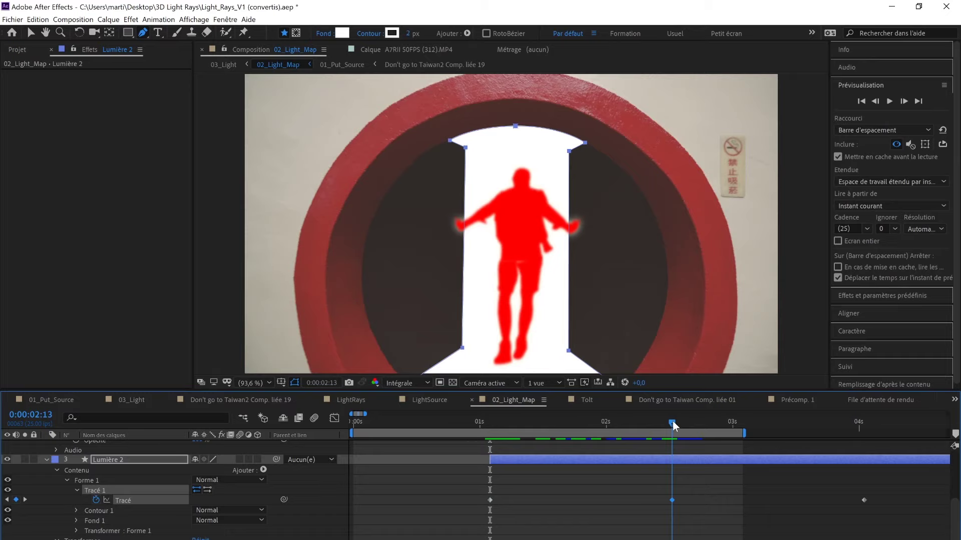
drag(689, 425, 863, 435)
scroll(518, 420, up, 3)
drag(518, 421, 489, 421)
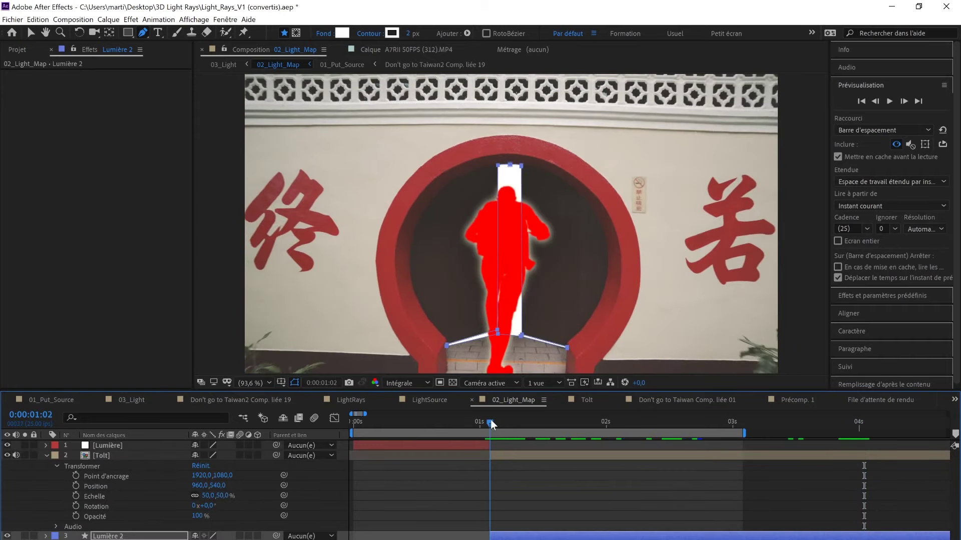
click(7, 455)
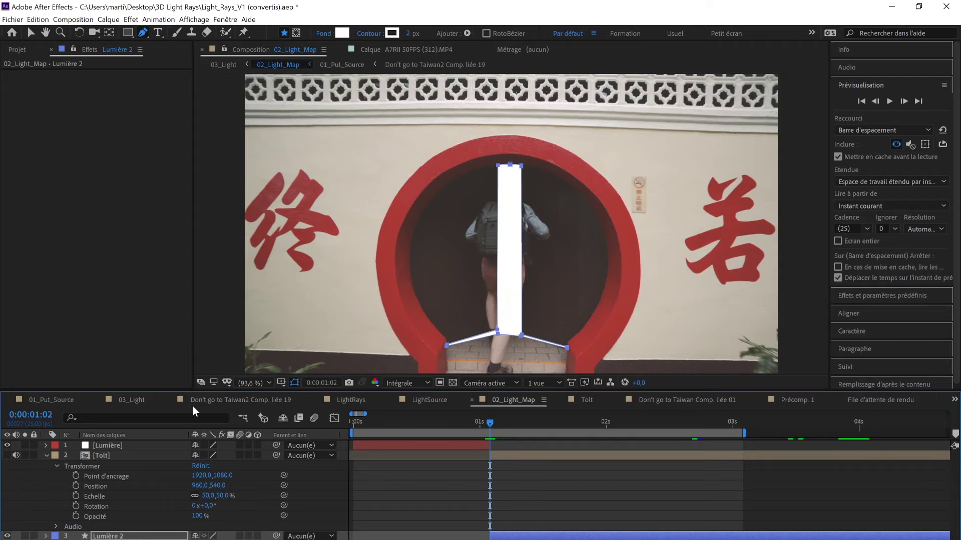
click(138, 405)
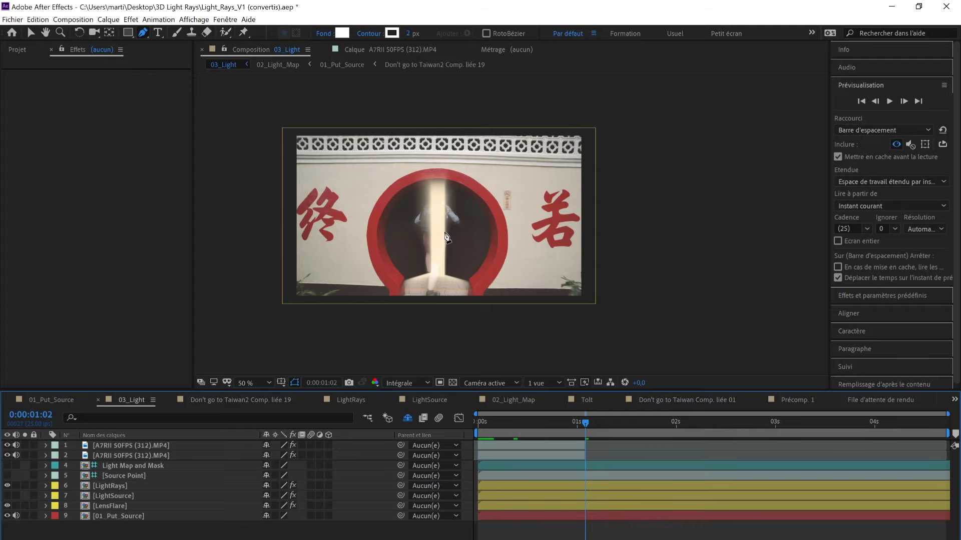
click(583, 403)
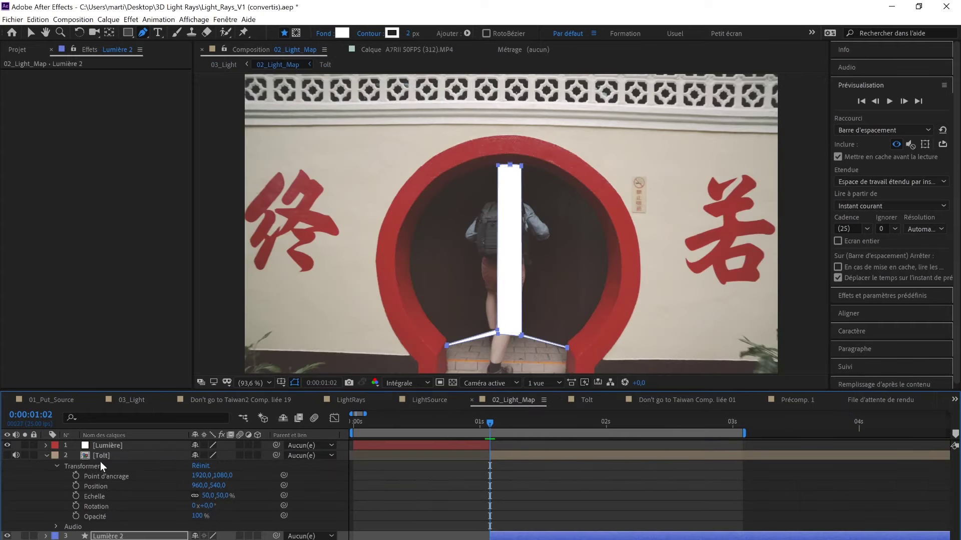
click(109, 456)
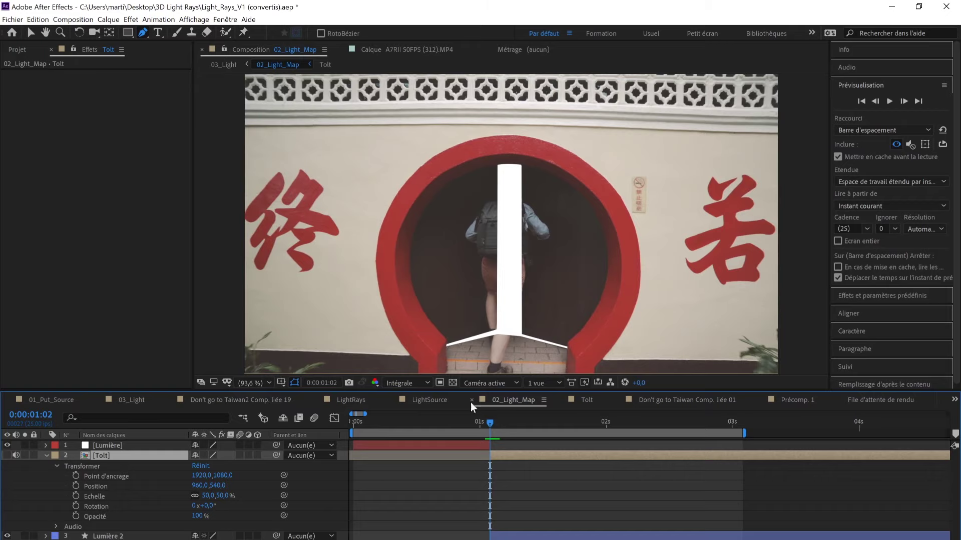
click(7, 455)
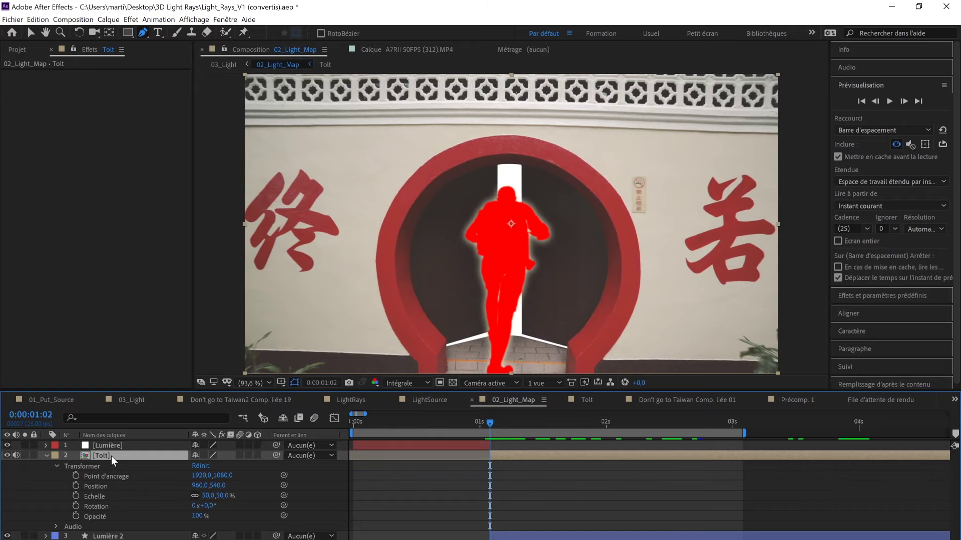
Step: Open the Tolt composition and turn on visibility for the 6300 (335).MP4 doorway footage layer
double_click(102, 456)
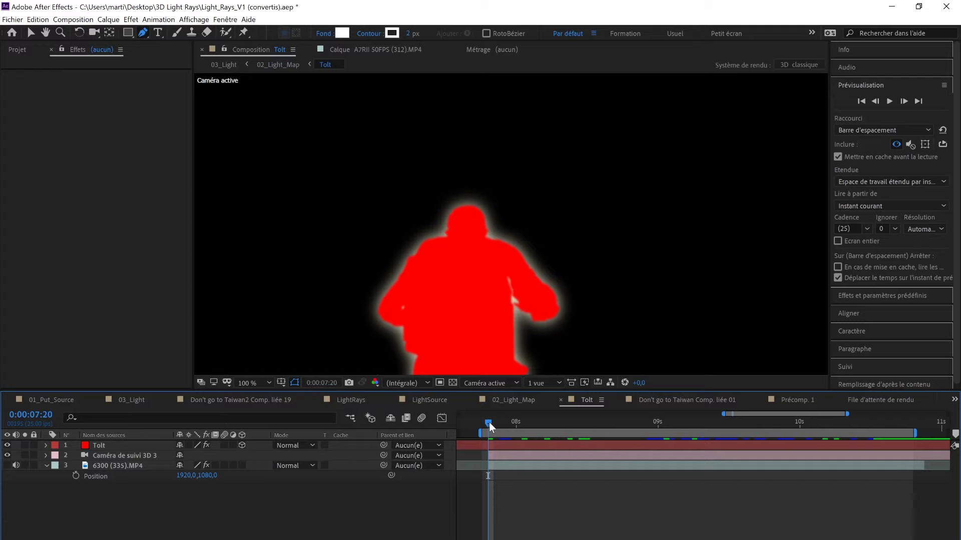
click(119, 466)
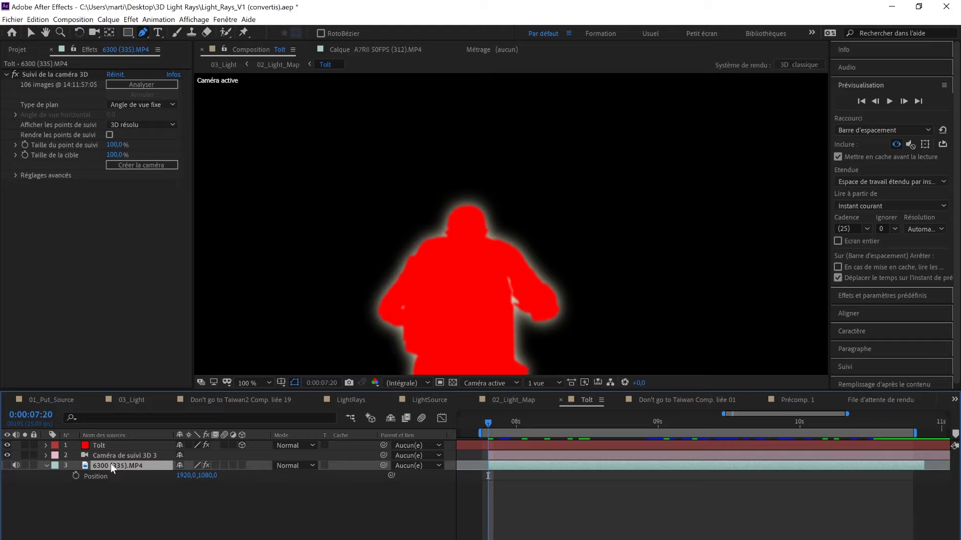
click(7, 465)
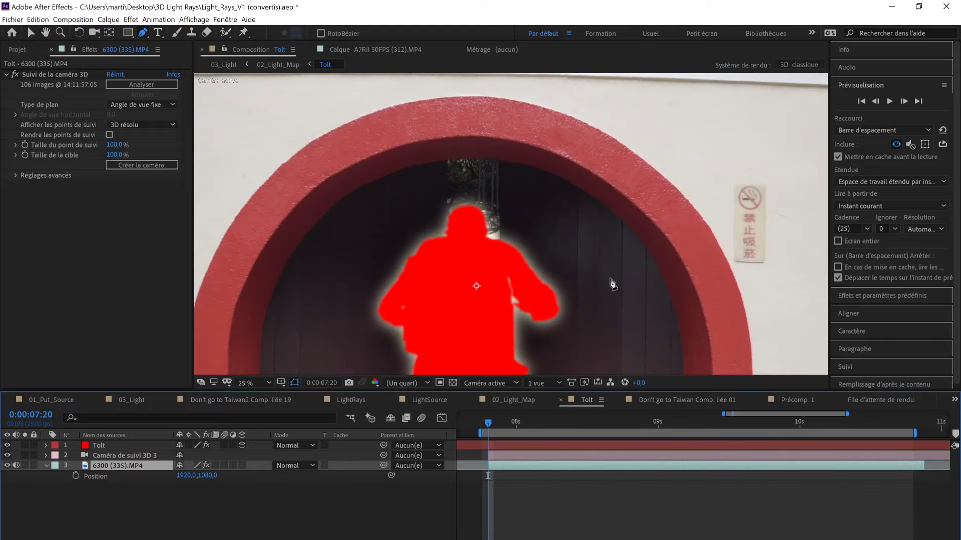
Step: Frame the whole arch at 50% magnification and switch to drawing mask paths
scroll(605, 287, down, 2)
scroll(496, 313, down, 1)
drag(495, 313, 519, 202)
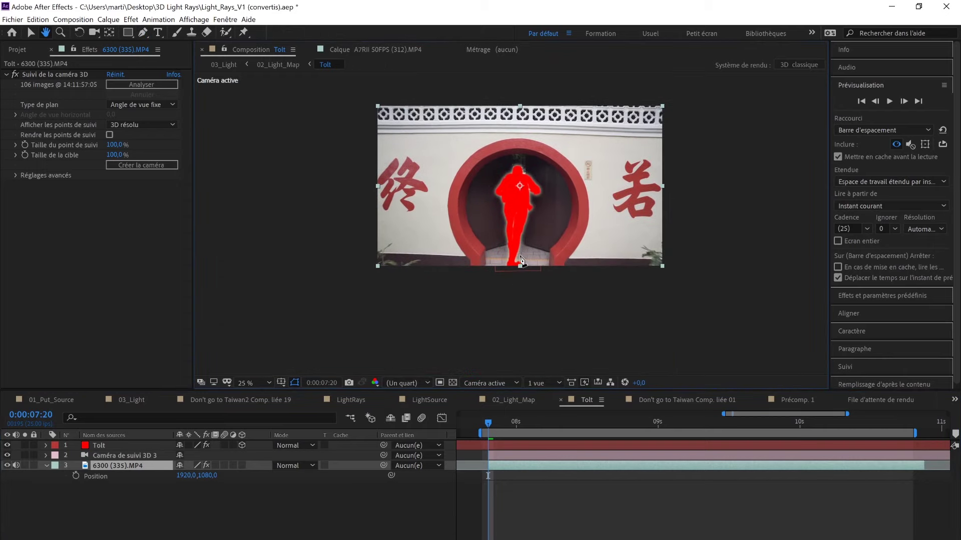
key(period)
key(g)
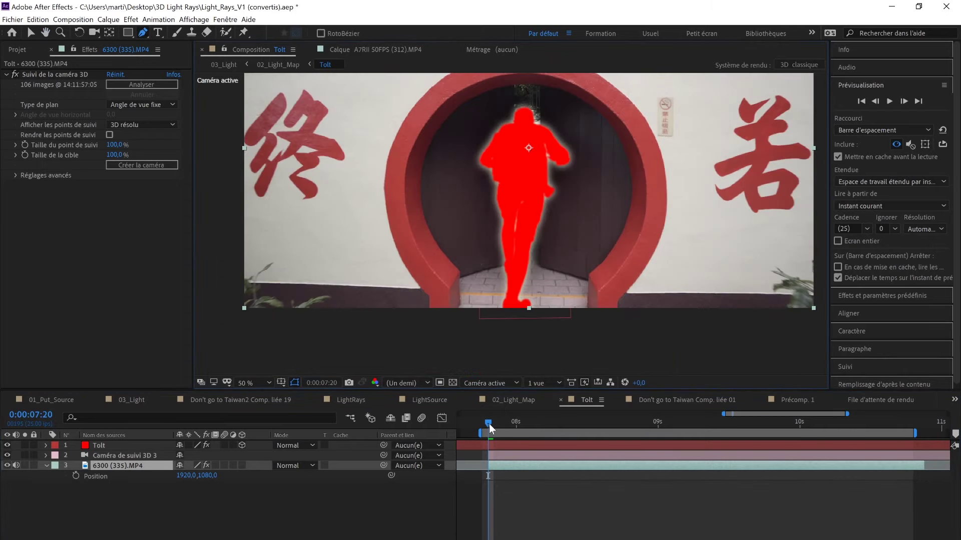
Step: Reveal the Tolt layer's mask properties and frame the whole body at 100%
click(104, 446)
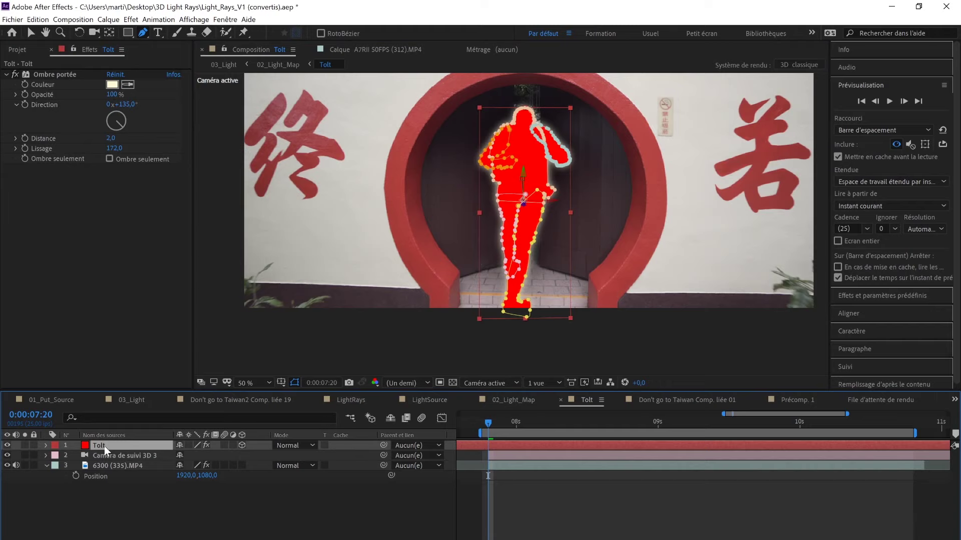
click(46, 445)
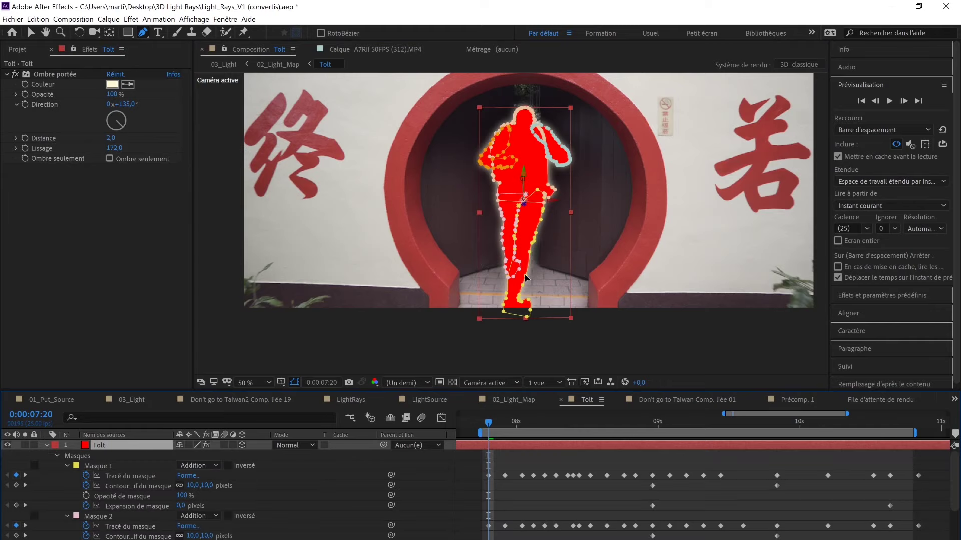
key(period)
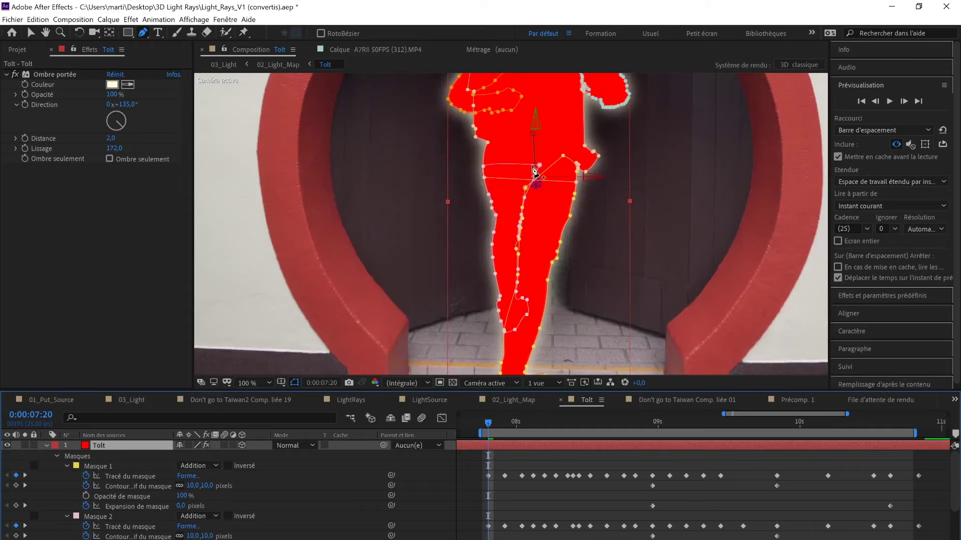
drag(525, 168, 505, 286)
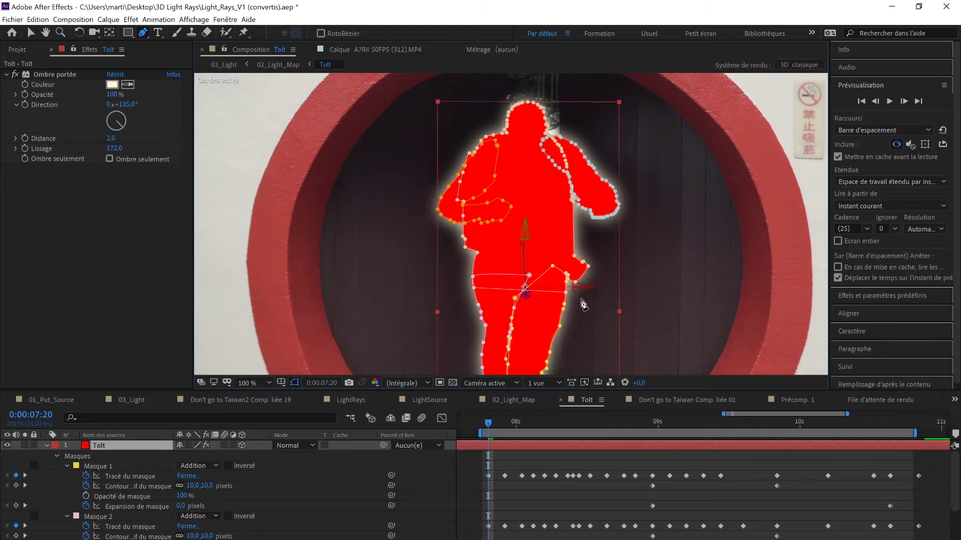
Step: Scrub forward to 0:00:09:04 to check that the masks follow the person
scroll(582, 307, down, 1)
scroll(547, 345, down, 1)
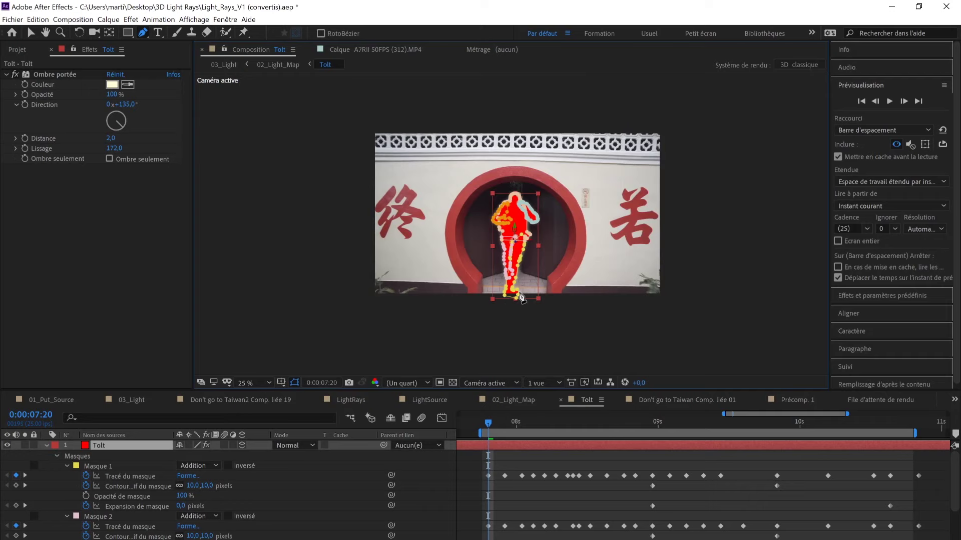
scroll(522, 289, up, 1)
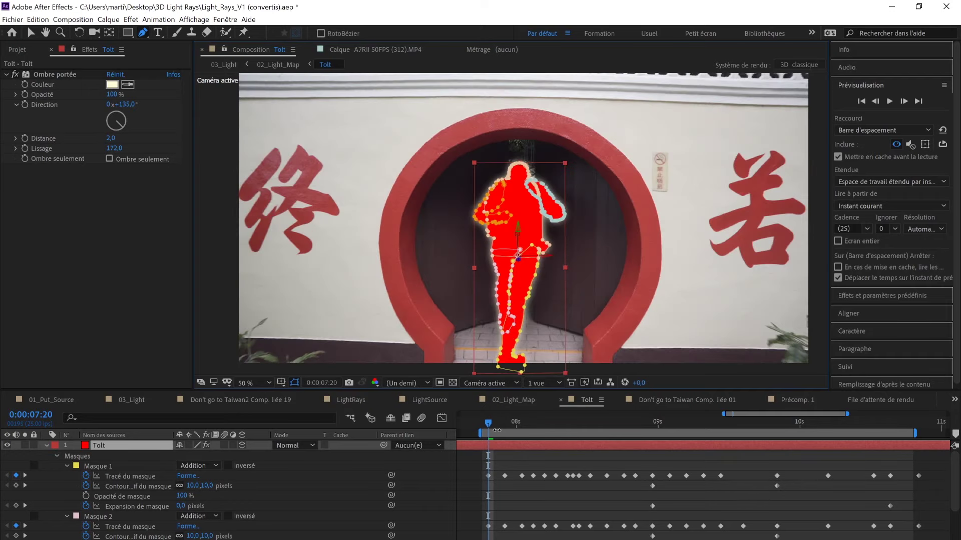
drag(490, 426, 680, 440)
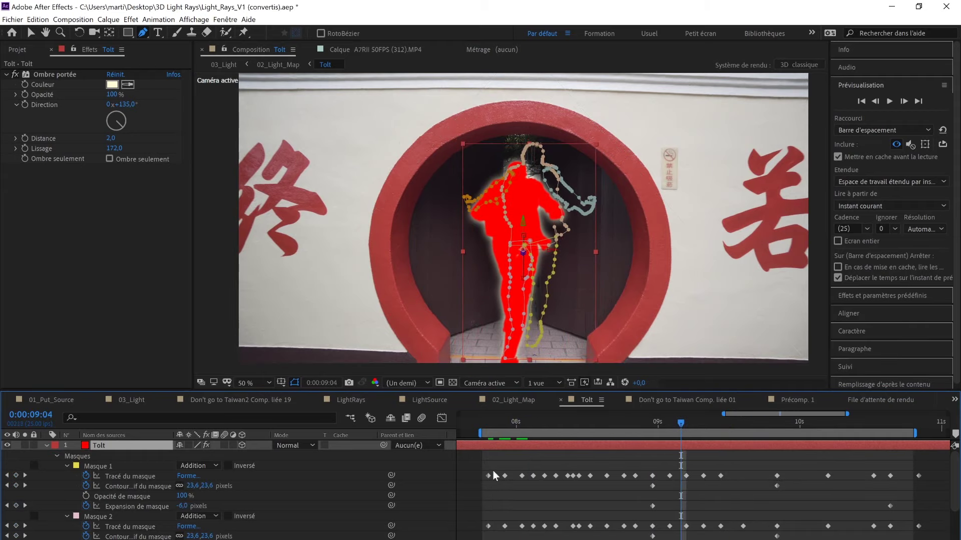
Step: Jump to the 0:00:08:24 and 0:00:09:21 mask keyframes, then scrub around 0:00:10:16 (70 px feather, -50 px expansion)
click(652, 430)
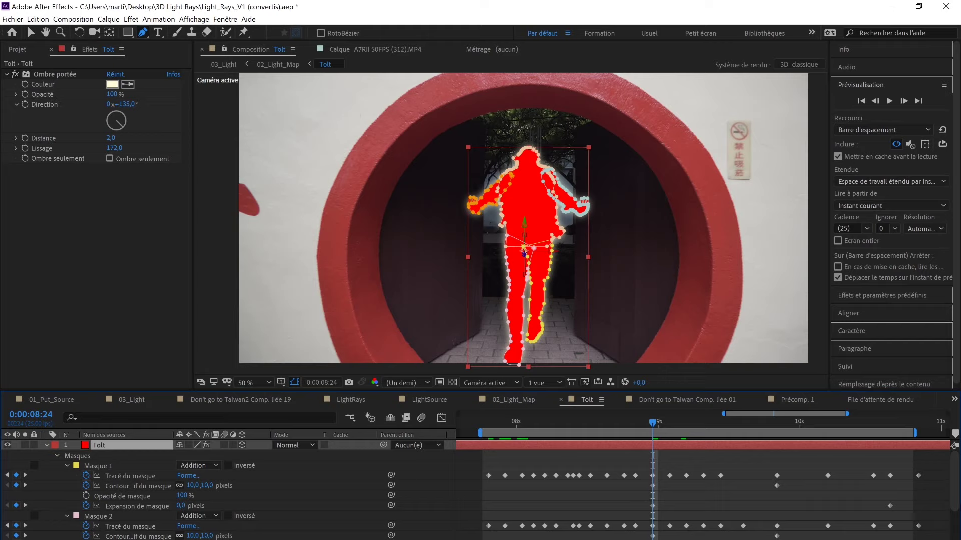
scroll(228, 491, down, 10)
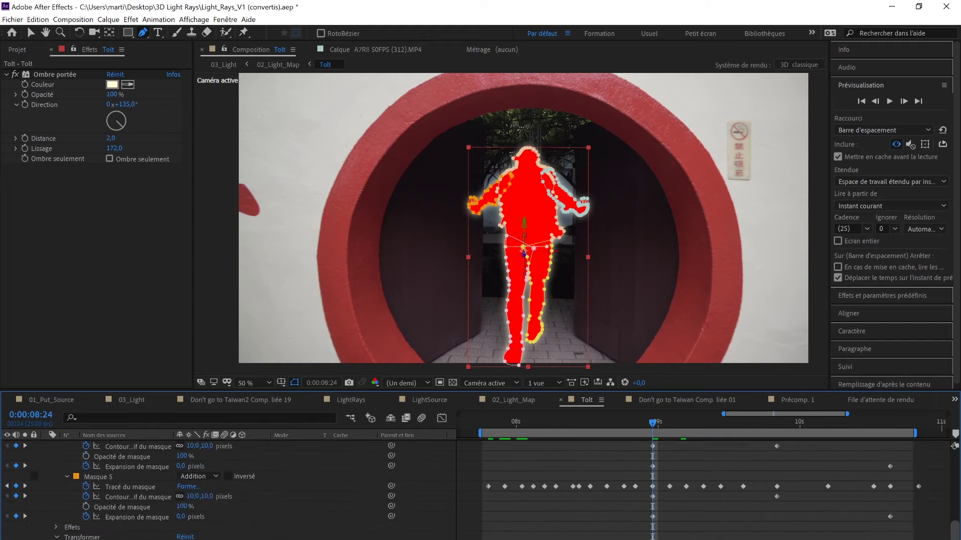
scroll(559, 489, up, 10)
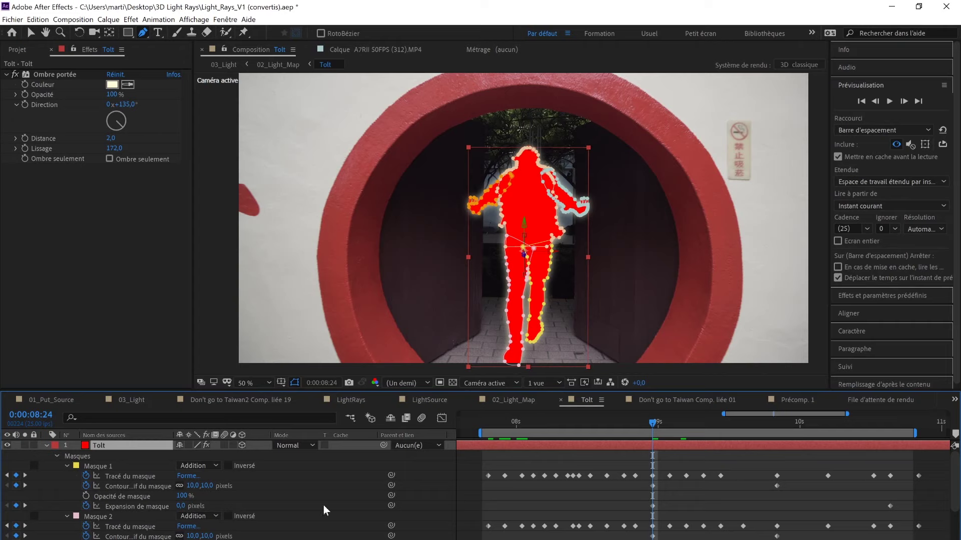
click(25, 485)
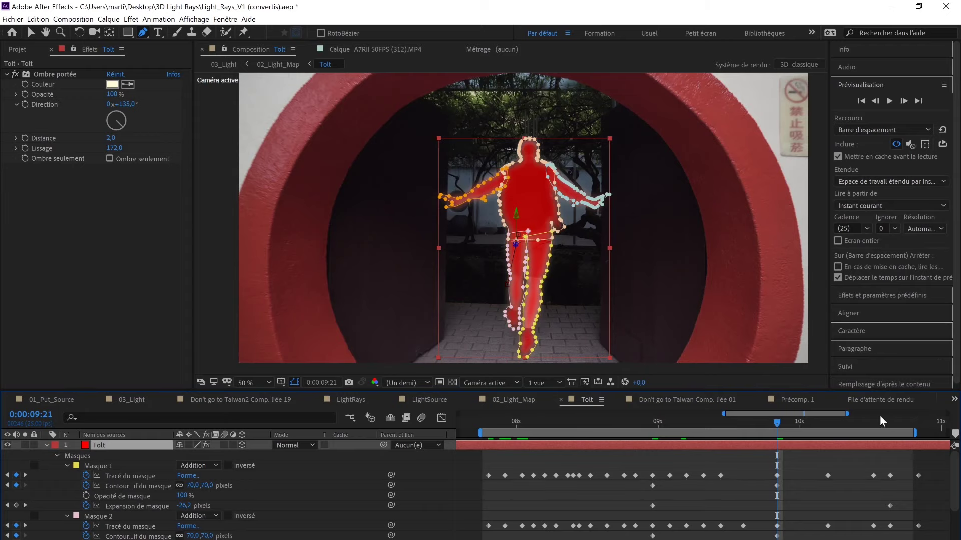
drag(879, 417, 890, 415)
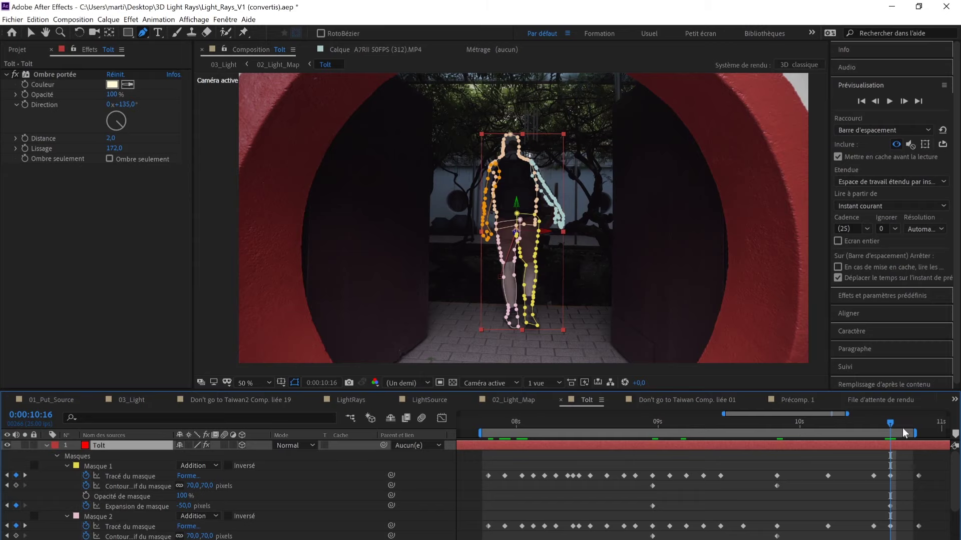
drag(889, 423, 811, 425)
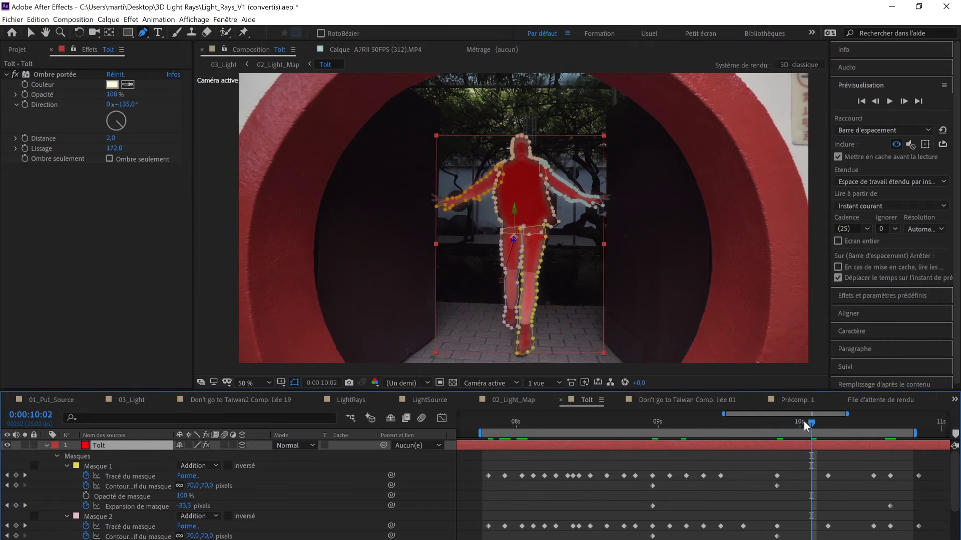
drag(812, 424, 890, 424)
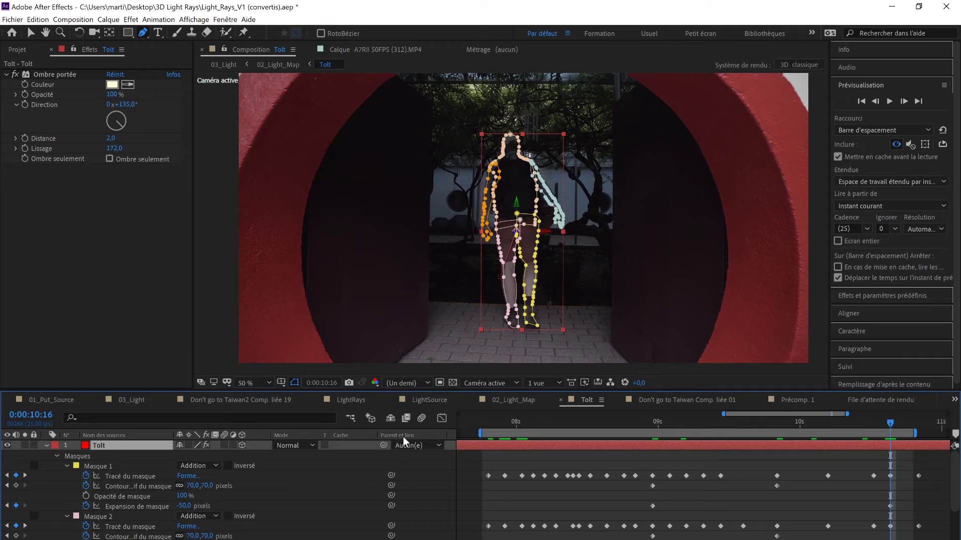
Step: Compare the 02_Light_Map and 03_Light compositions back and forth, ending on 02_Light_Map
click(516, 401)
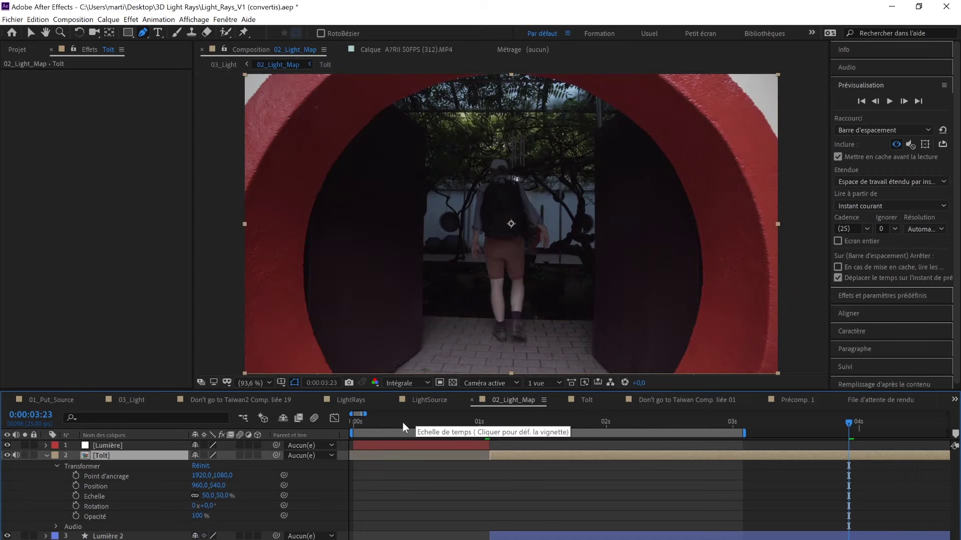
click(163, 402)
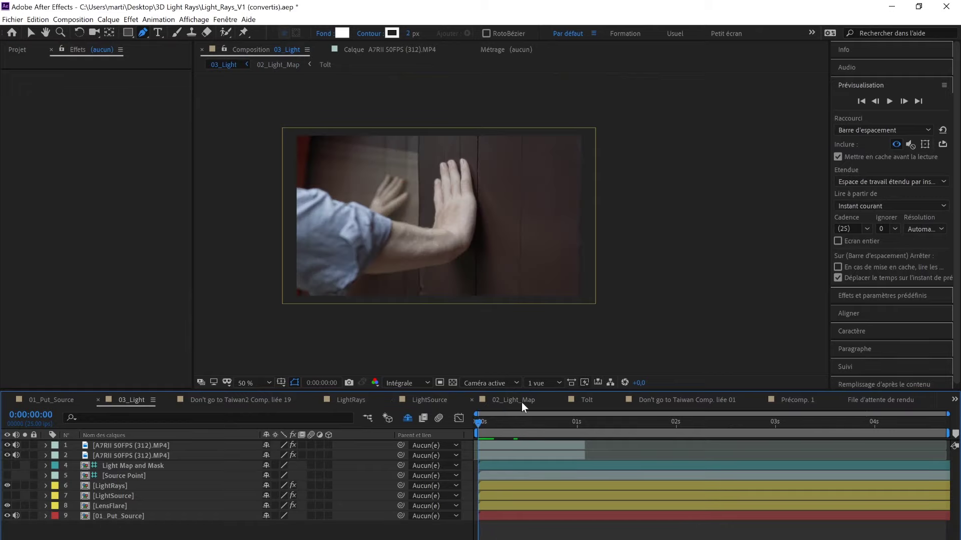
click(520, 401)
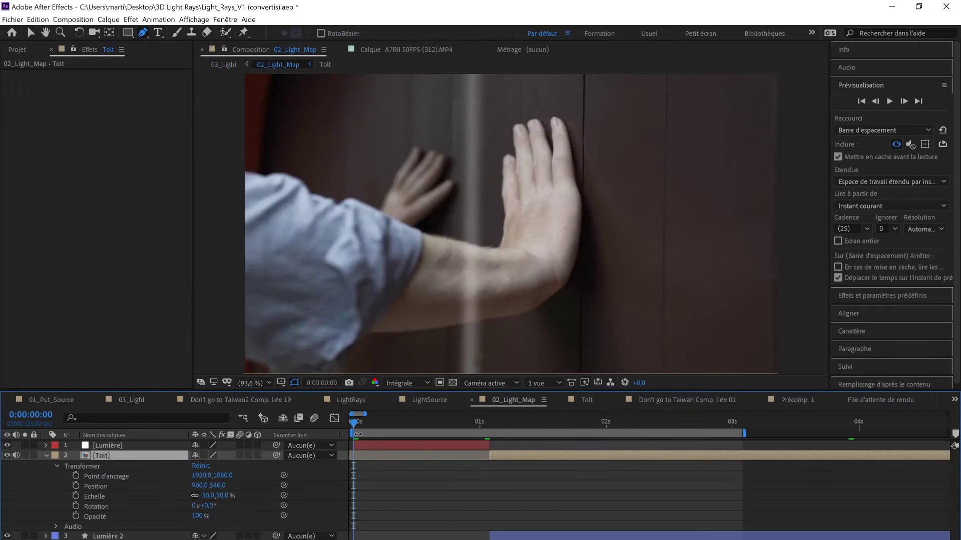
click(130, 403)
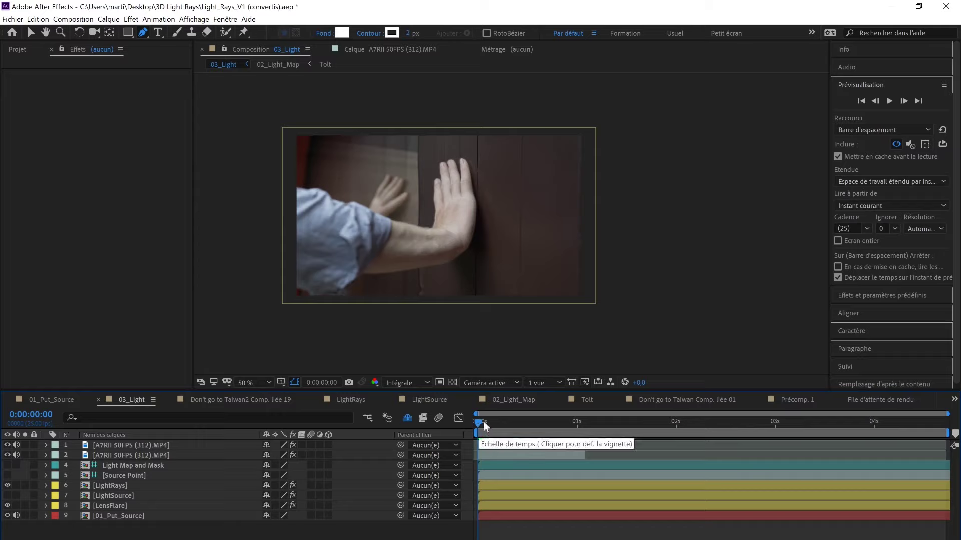
click(511, 399)
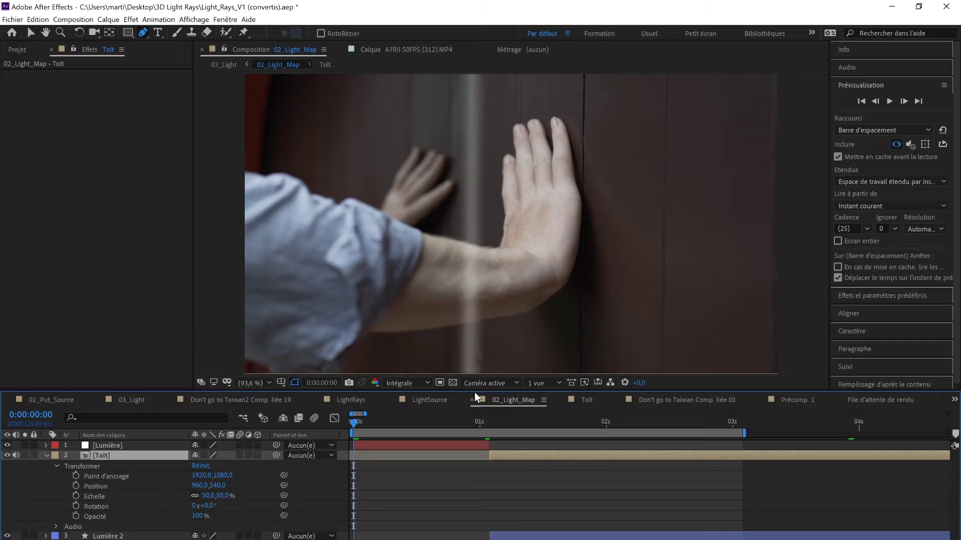
Step: Open the videohive light-rays ZIP in WinRAR, browse its Tutorials folder, then close the archive
key(alt+Tab)
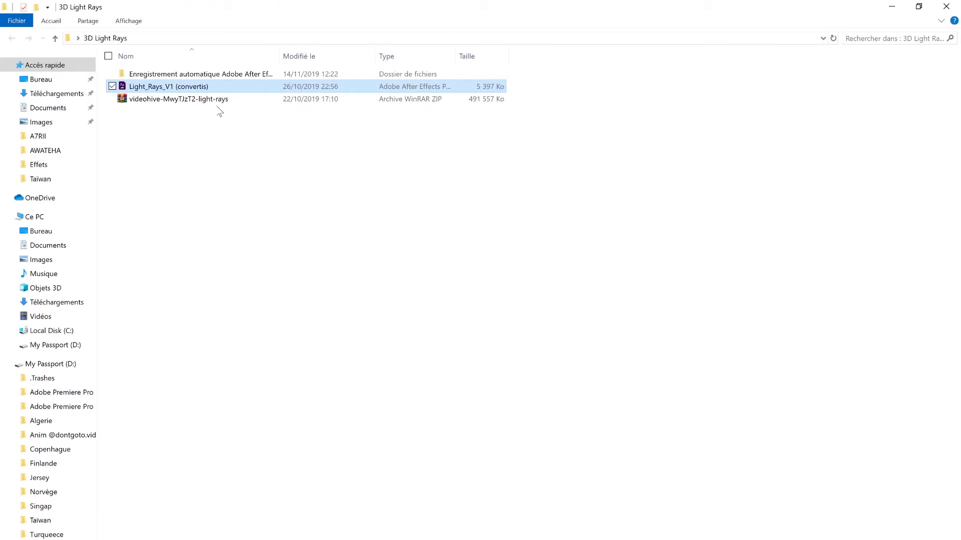
double_click(231, 100)
click(706, 122)
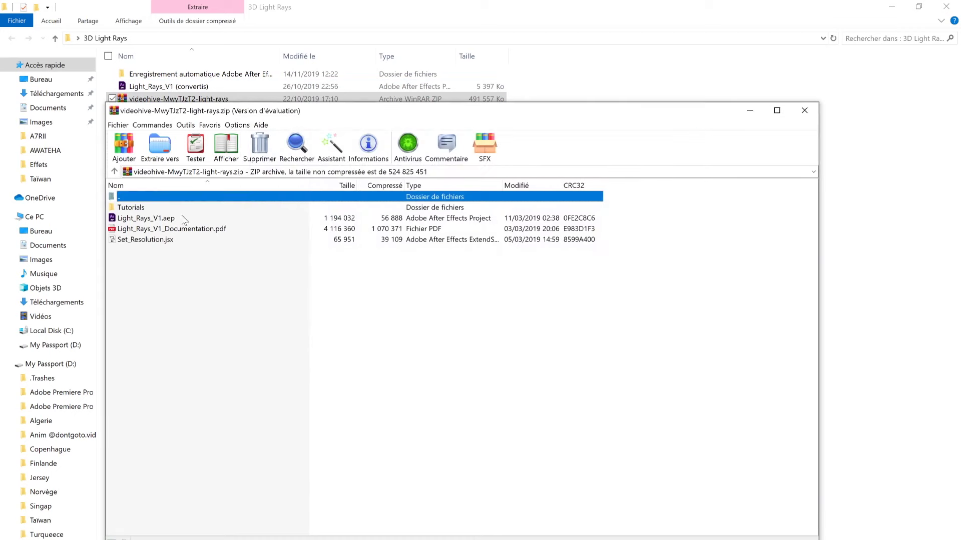
double_click(151, 207)
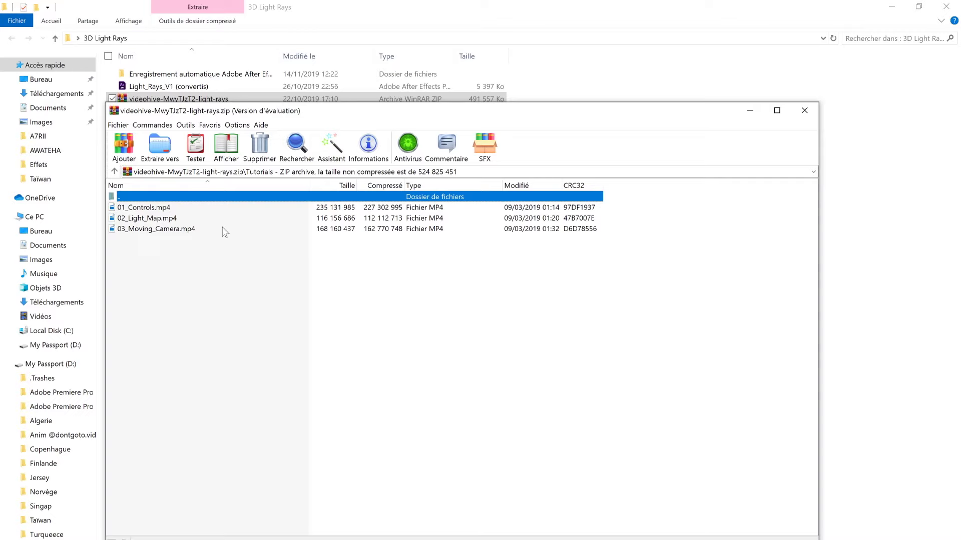
key(alt+F4)
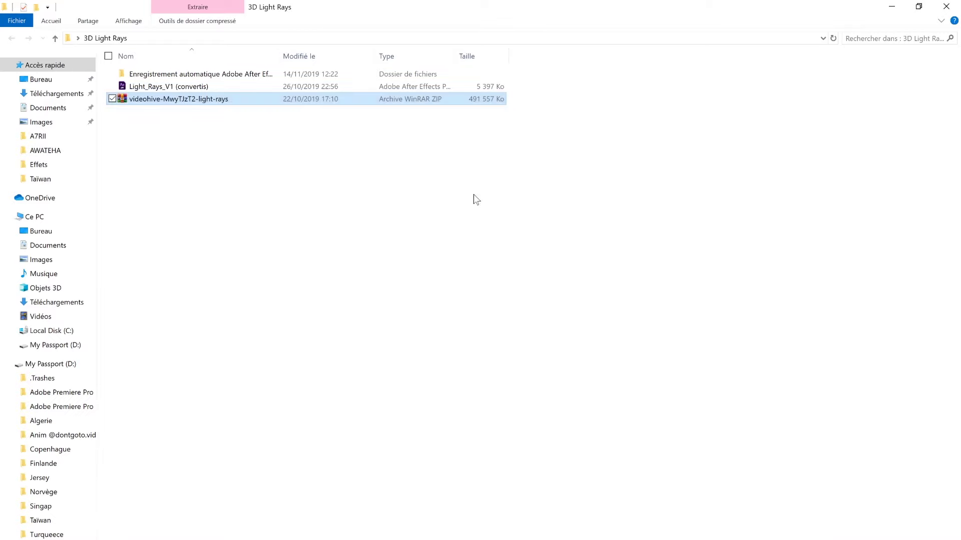
Step: Back in After Effects, zoom into the LightRays viewer, then switch to the 03_Light composition
key(alt+Tab)
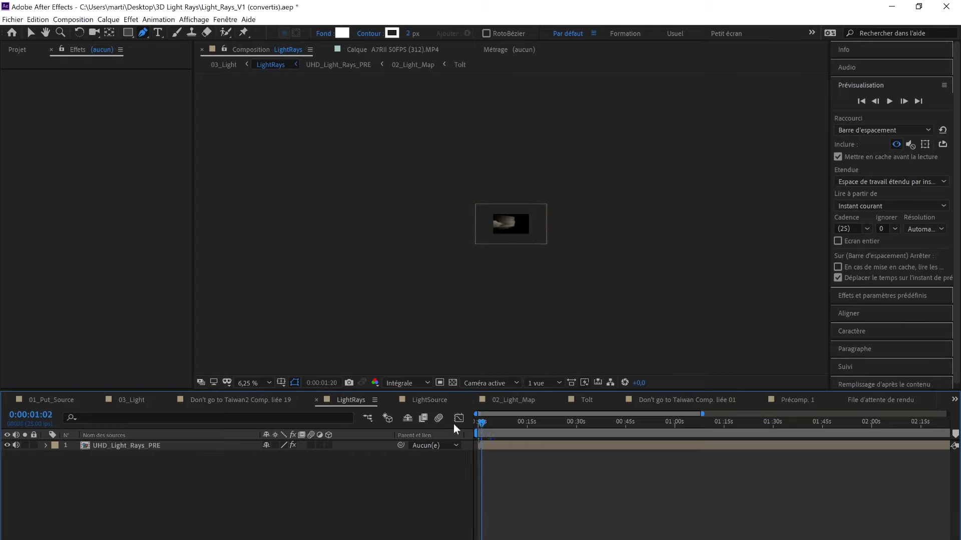
scroll(516, 263, up, 1)
scroll(513, 258, up, 1)
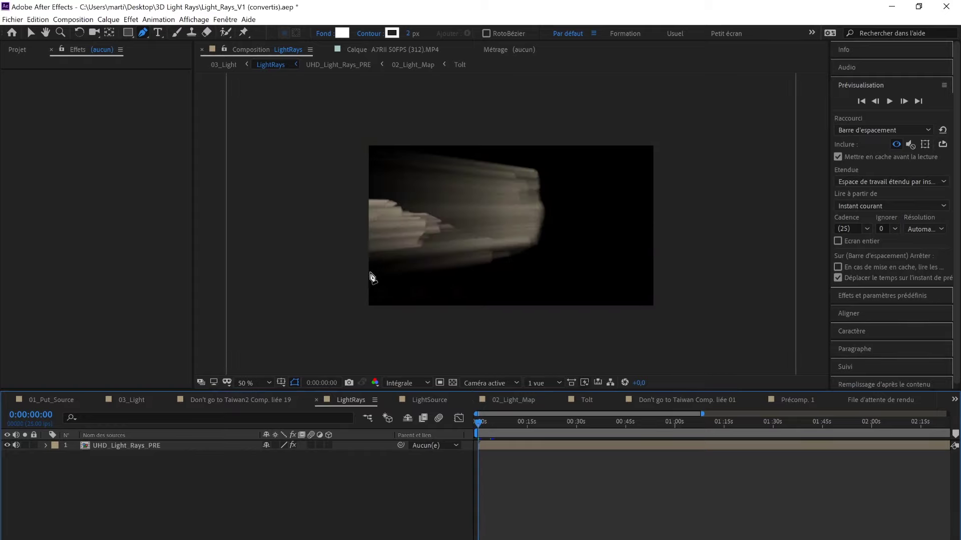
key(shift+Escape)
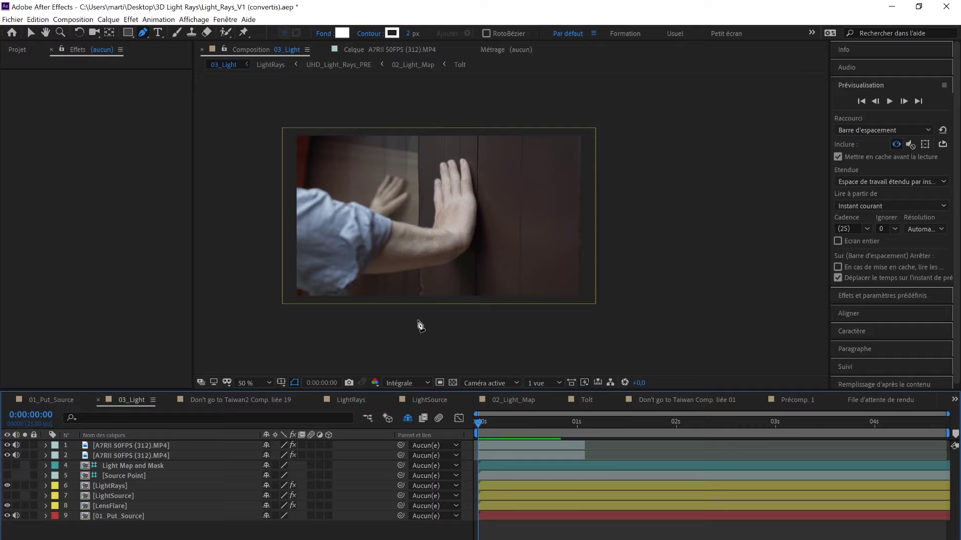